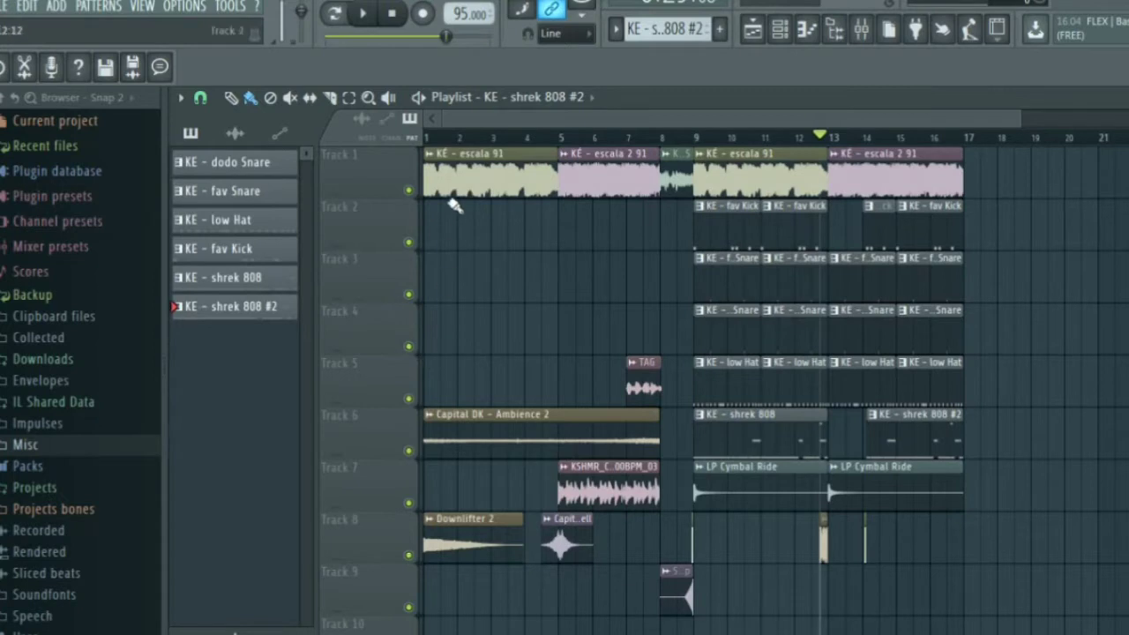
Inspect the sample settings of the escala 91 and escala 2 91 clips at the start of Track 1, closing each one.
{"action": "double_click", "coordinate": [472, 189]}
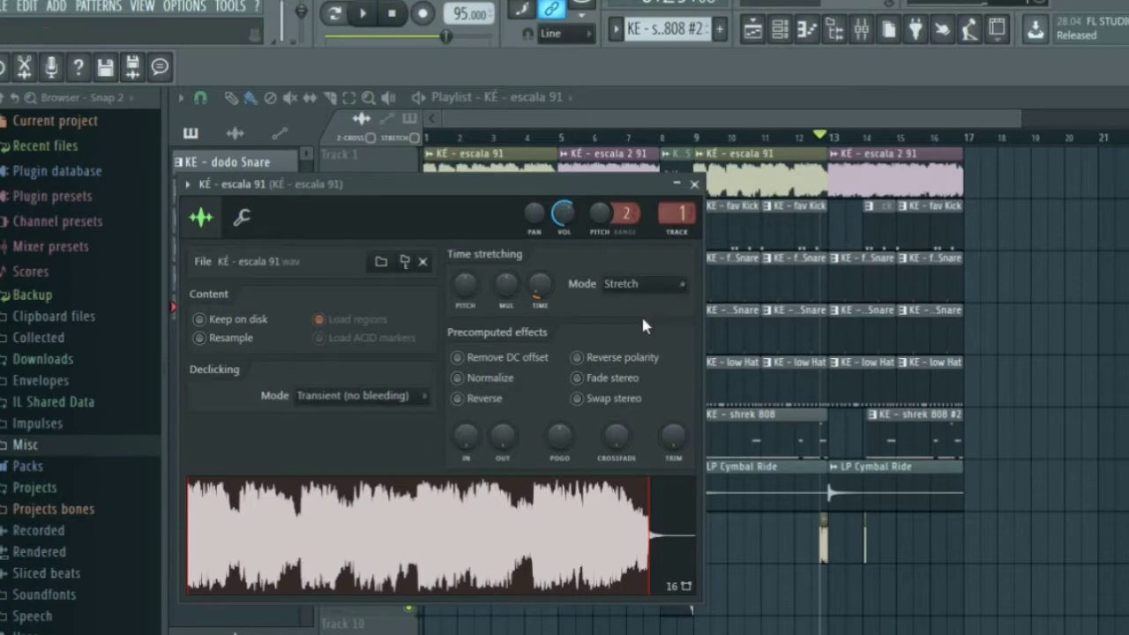
{"action": "left_click", "coordinate": [695, 184]}
{"action": "double_click", "coordinate": [609, 183]}
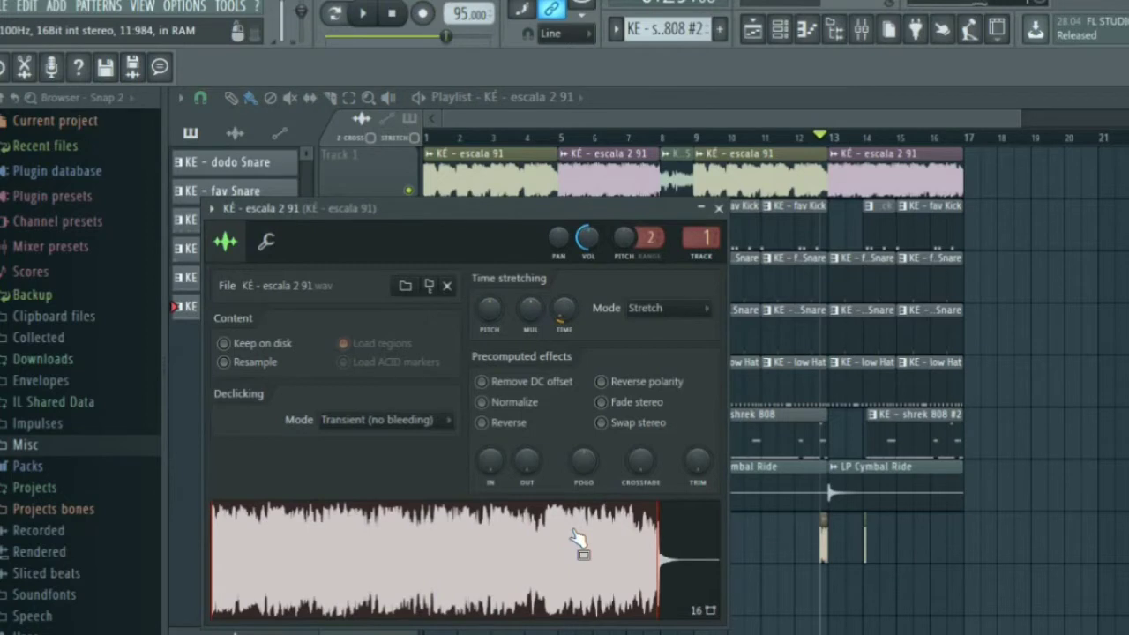
{"action": "left_click", "coordinate": [719, 209]}
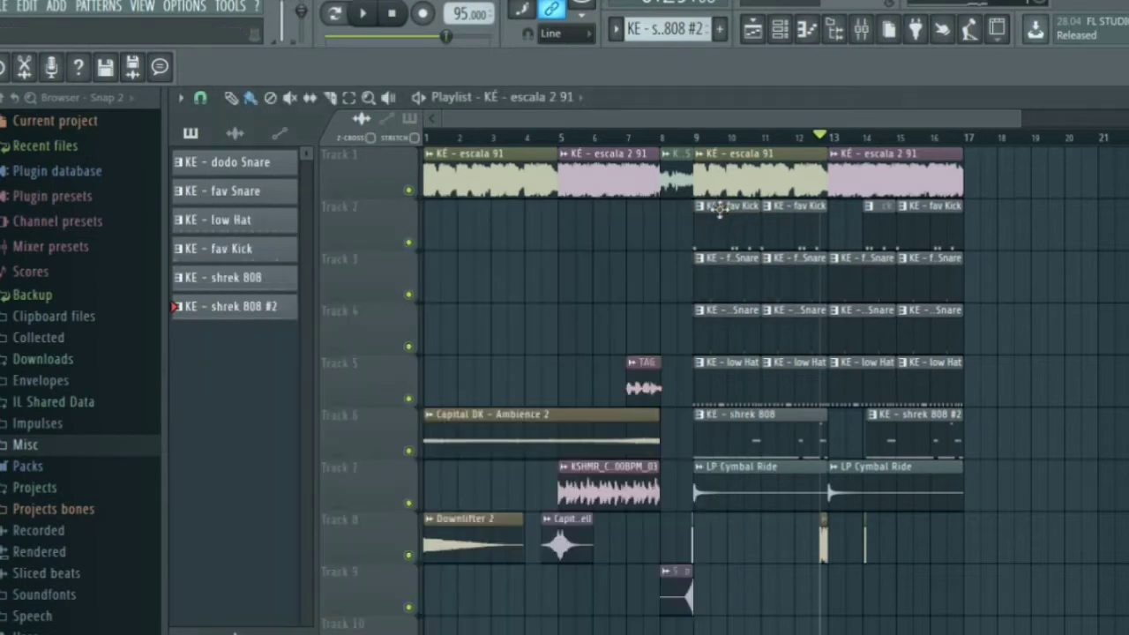
Inspect the sample settings of the KEDALOS clip at bar 8 on Track 1, and return the song position to the start.
{"action": "double_click", "coordinate": [675, 179]}
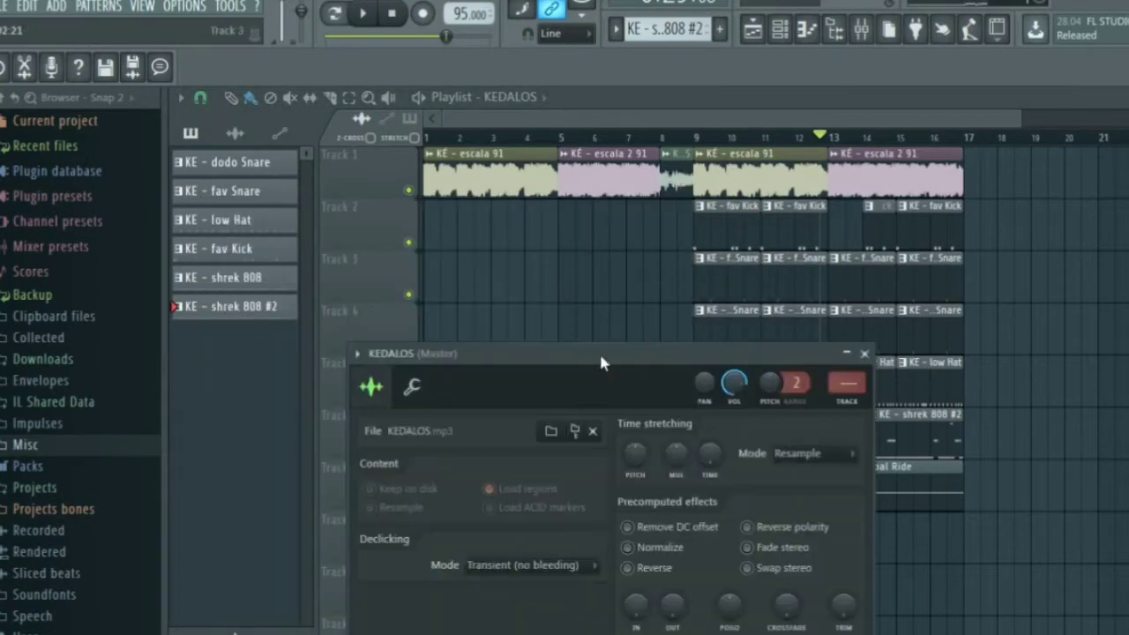
{"action": "left_click_drag", "start_coordinate": [601, 362], "coordinate": [574, 298]}
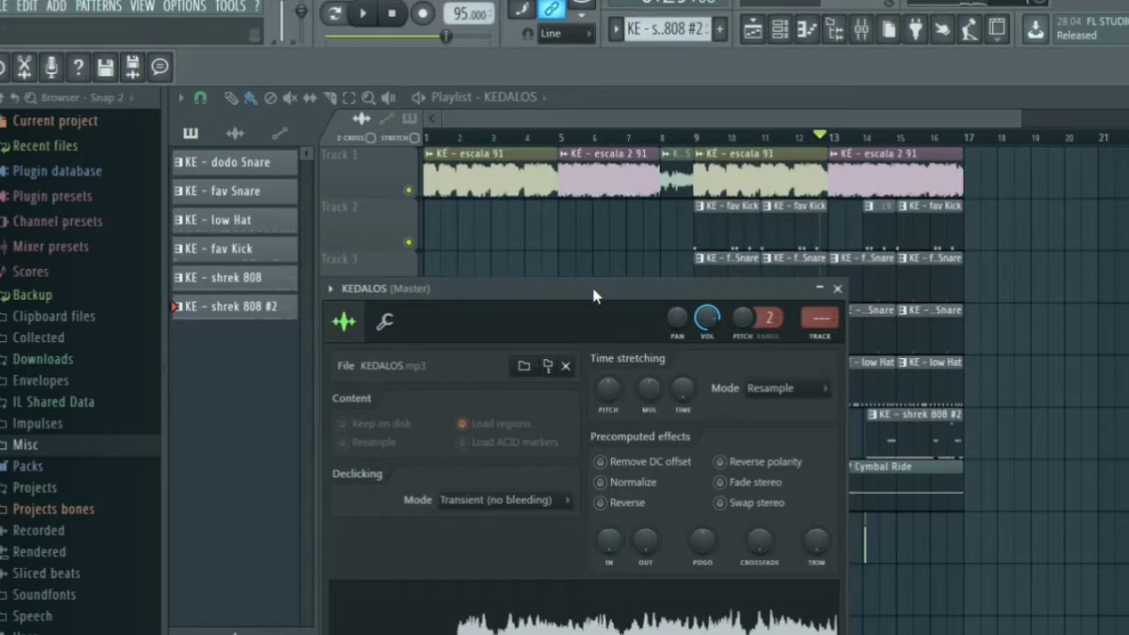
{"action": "left_click_drag", "start_coordinate": [592, 287], "coordinate": [558, 213]}
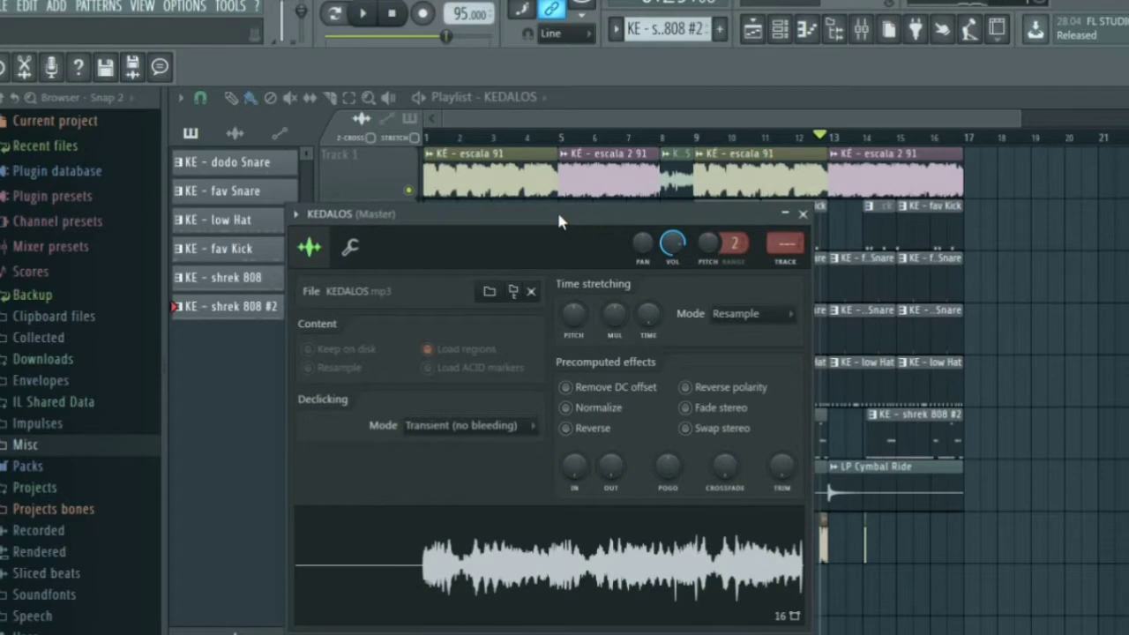
{"action": "left_click", "coordinate": [803, 214]}
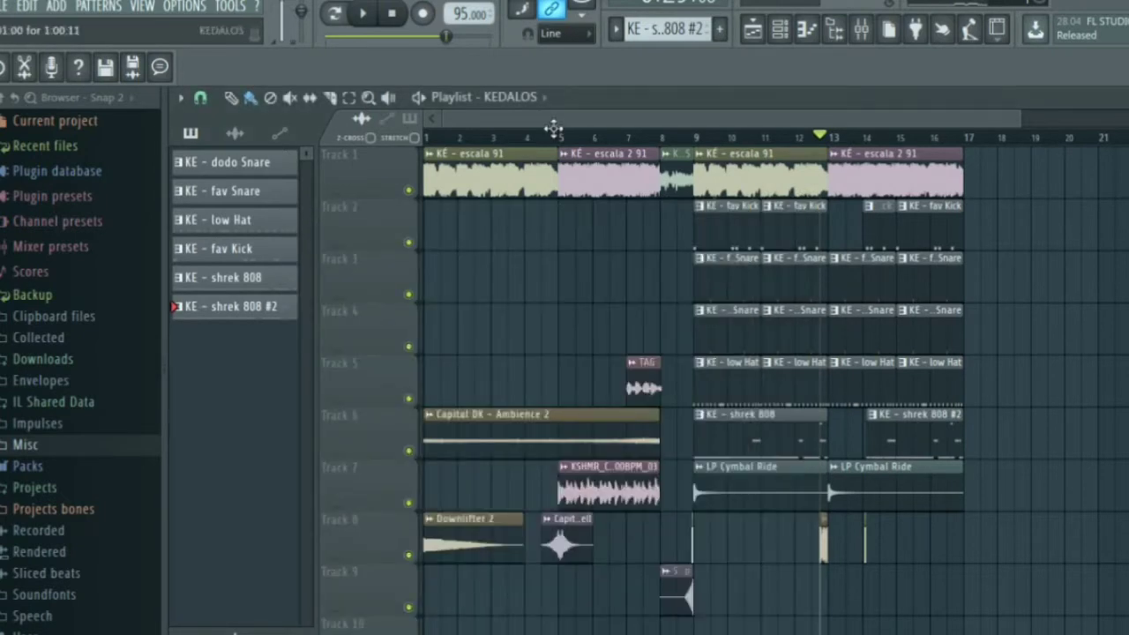
{"action": "left_click", "coordinate": [394, 15]}
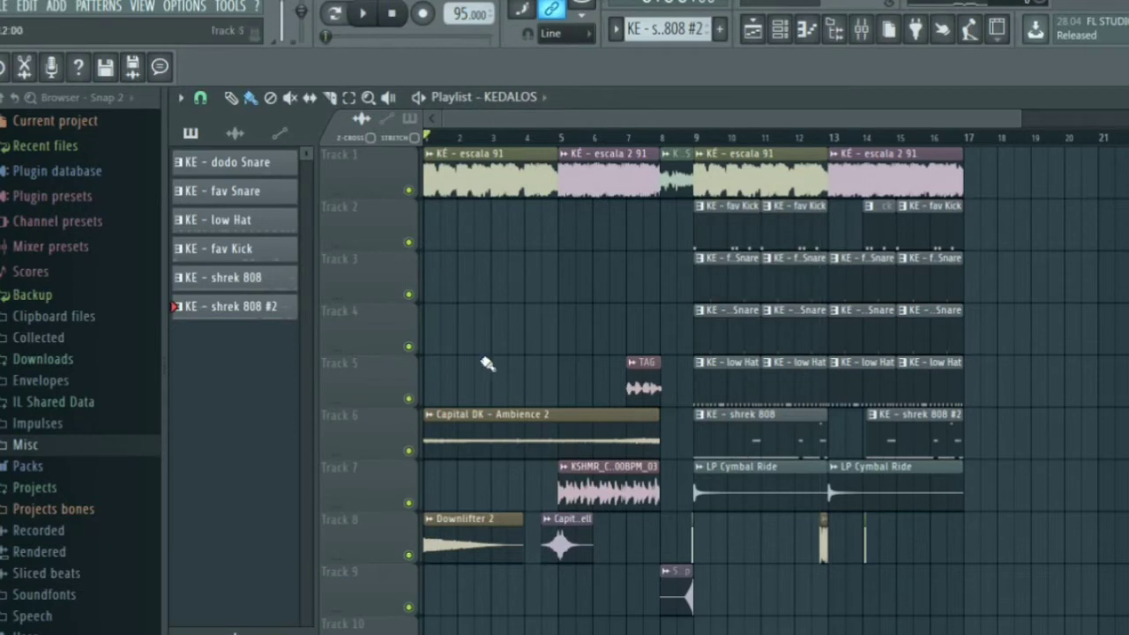
Inspect the sample settings of the Capital DK - Ambience 2 and Downlifter 2 clips, closing each one.
{"action": "double_click", "coordinate": [521, 427]}
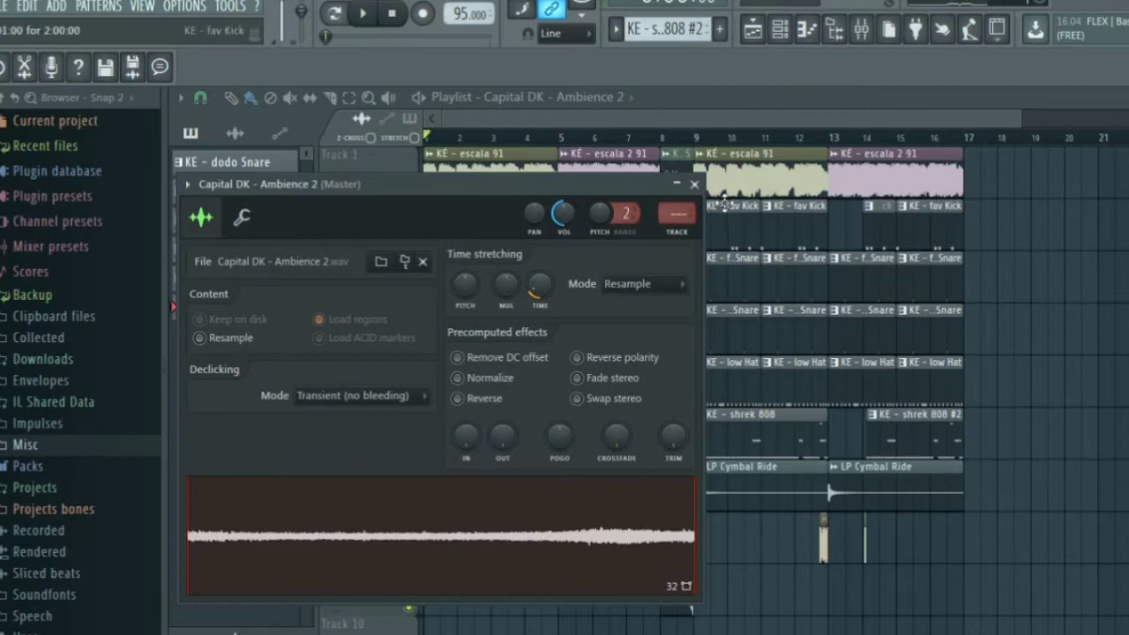
{"action": "left_click", "coordinate": [696, 186]}
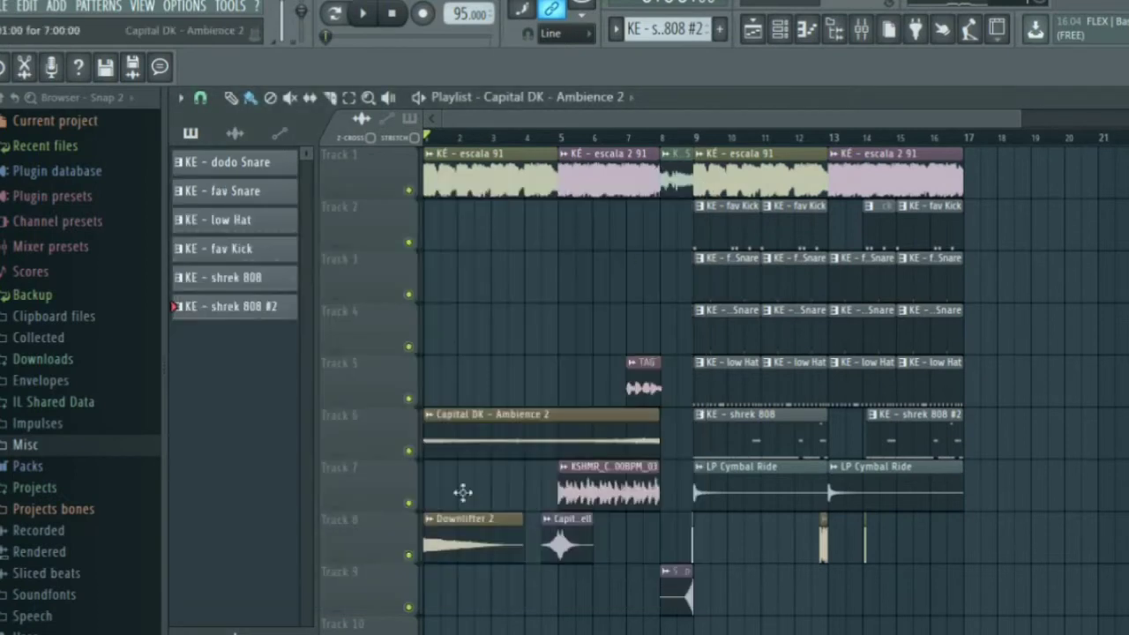
{"action": "double_click", "coordinate": [466, 552]}
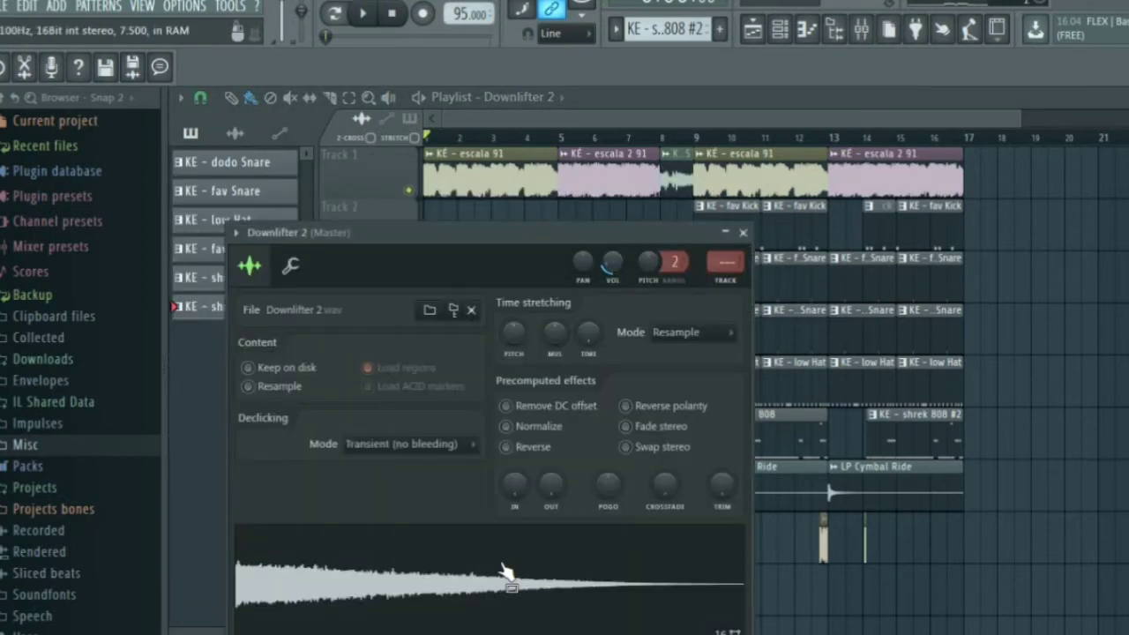
{"action": "left_click", "coordinate": [743, 233]}
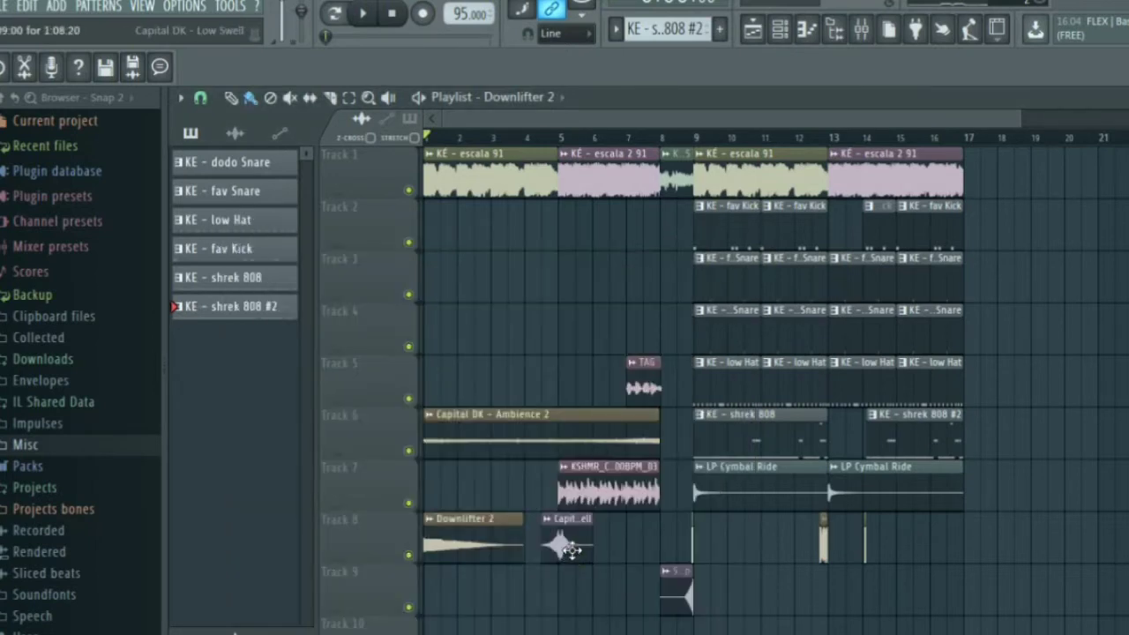
Inspect the sample settings of the Capital DK - Low Swell clip and the KSHMR_Cinematic_Drums_100BPM_03 clip, closing each one.
{"action": "double_click", "coordinate": [572, 549]}
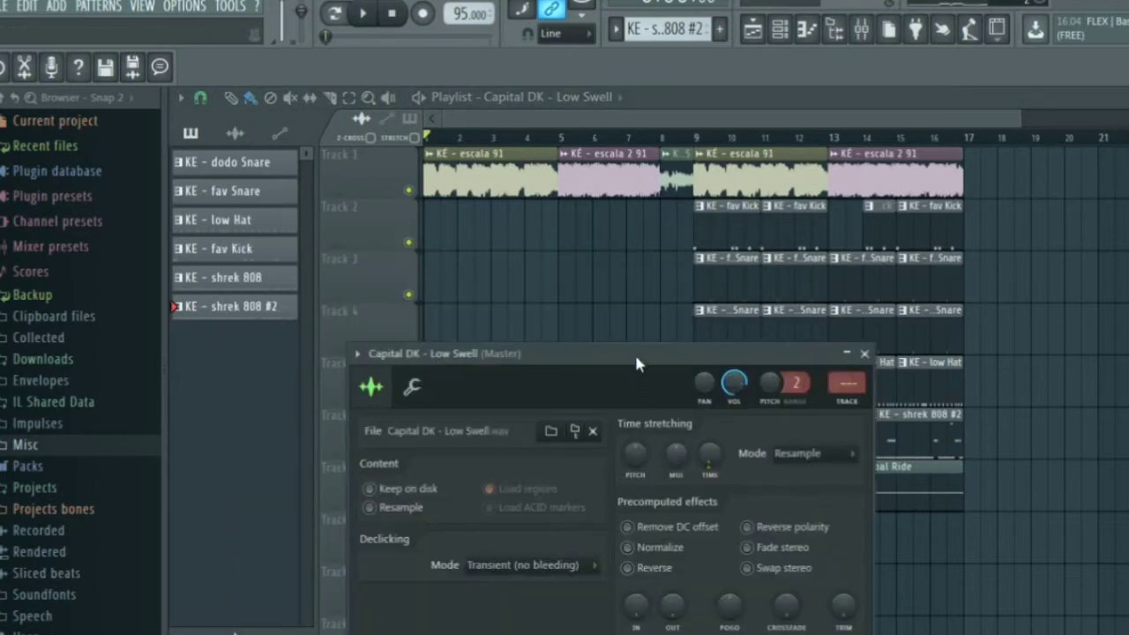
{"action": "left_click_drag", "start_coordinate": [636, 360], "coordinate": [570, 230]}
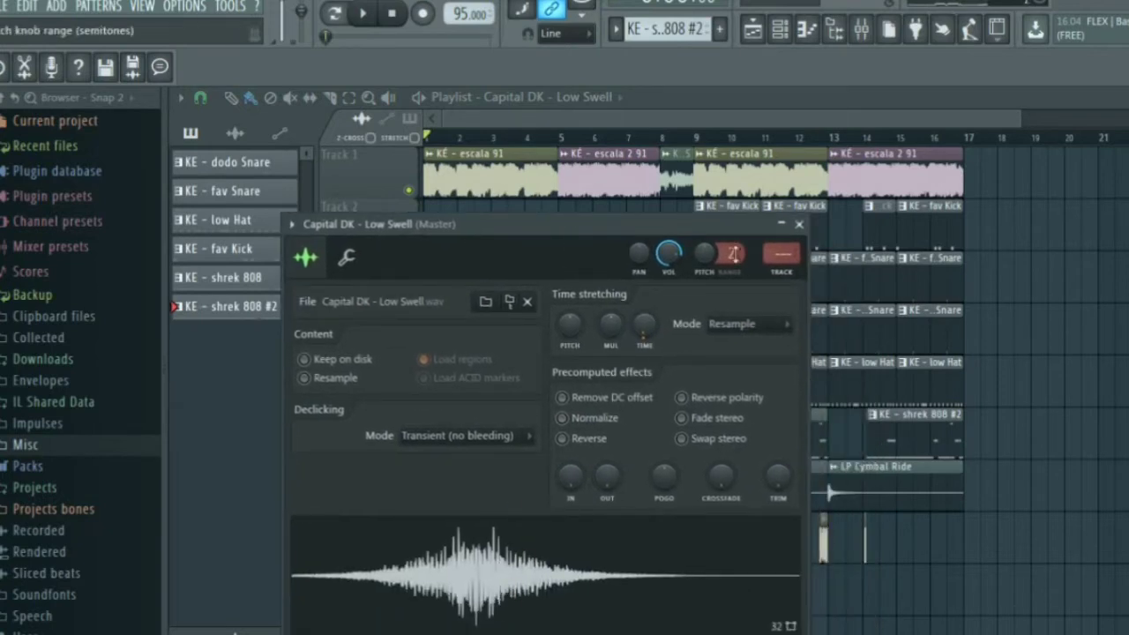
{"action": "left_click", "coordinate": [798, 224]}
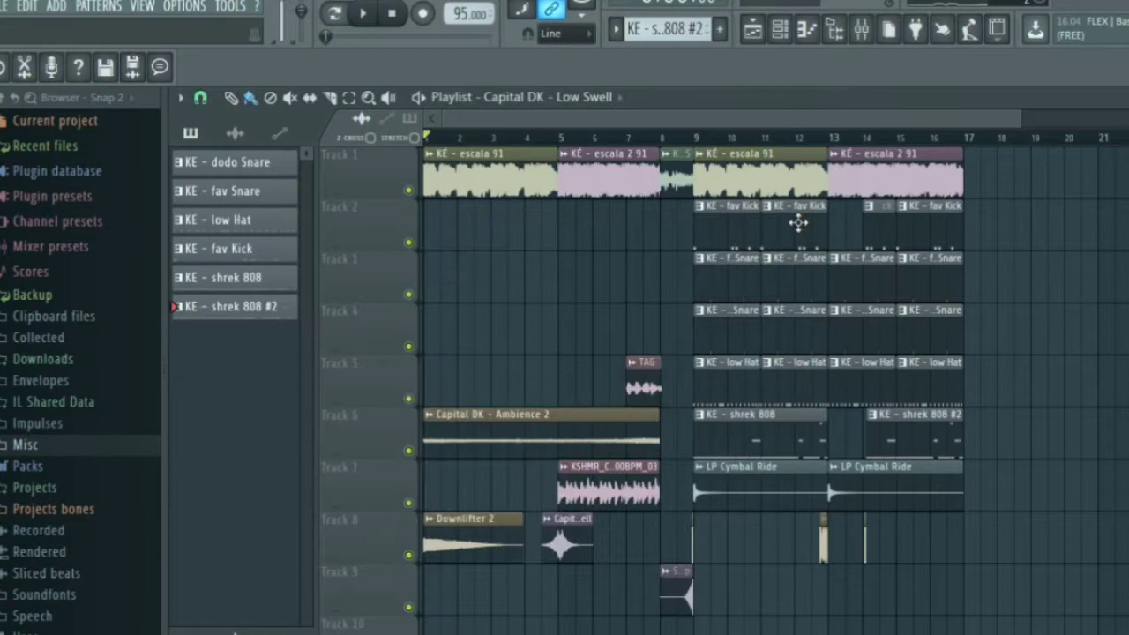
{"action": "double_click", "coordinate": [608, 490]}
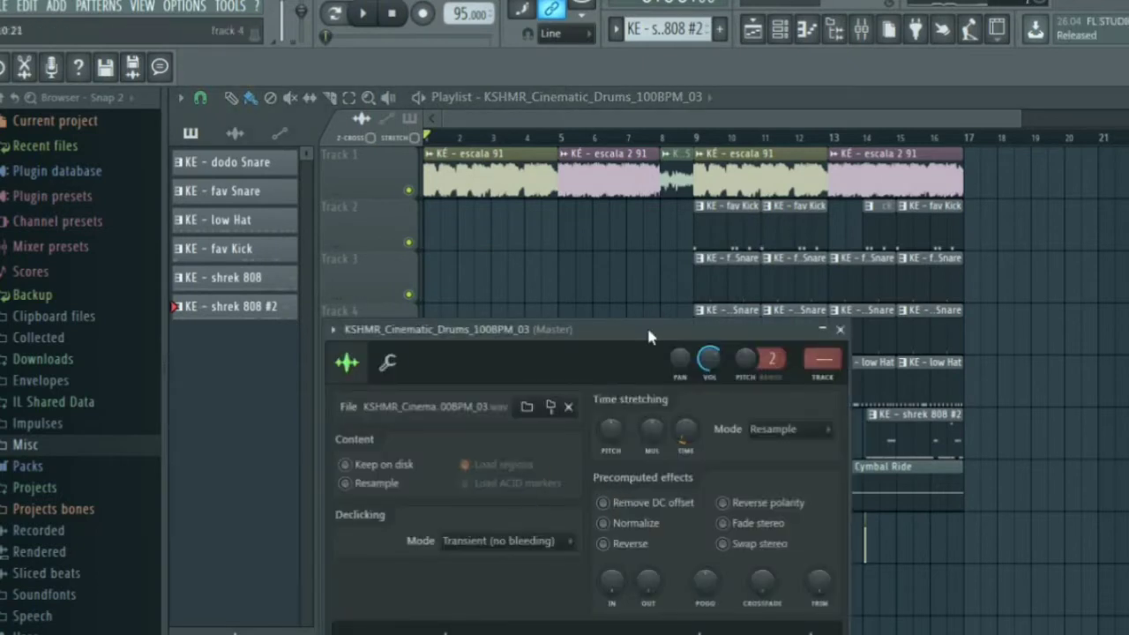
{"action": "left_click_drag", "start_coordinate": [648, 335], "coordinate": [569, 212]}
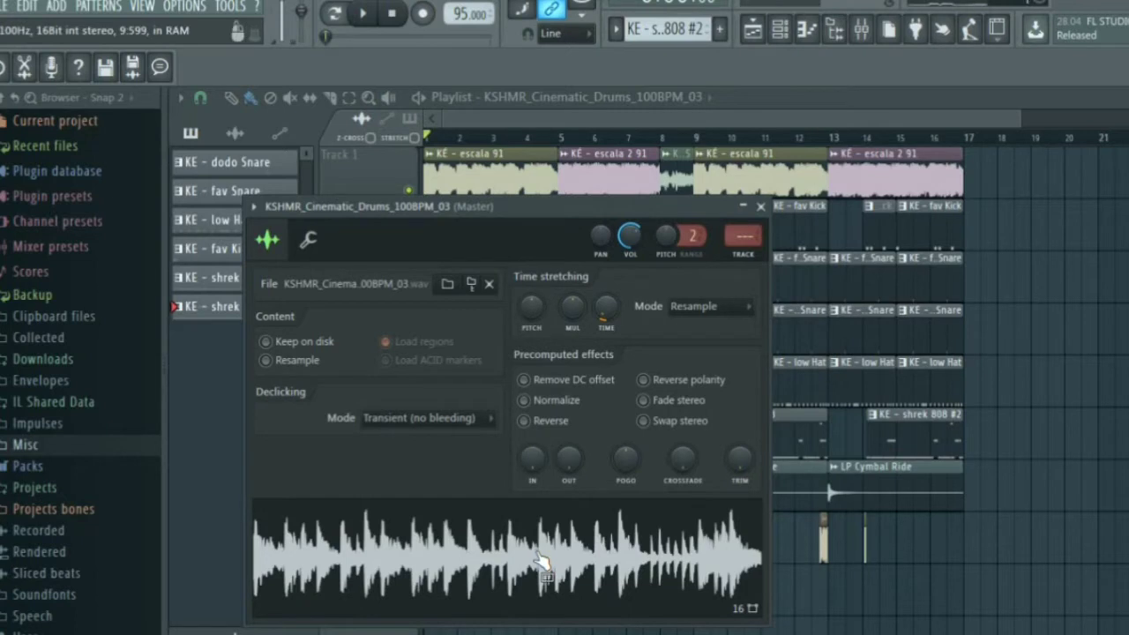
{"action": "left_click", "coordinate": [761, 207]}
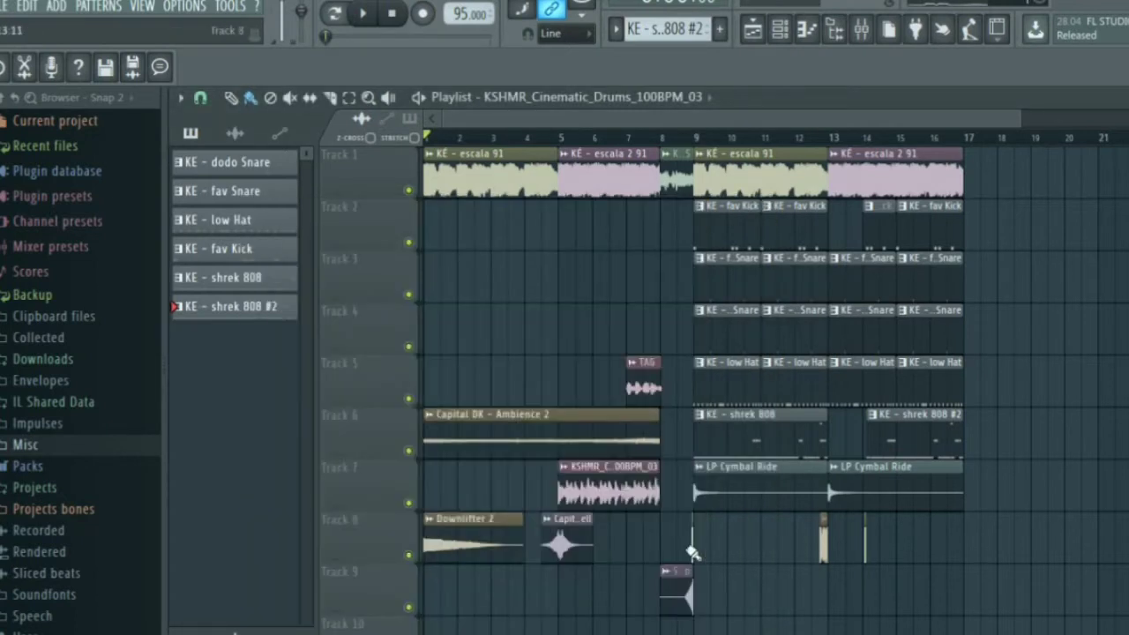
Inspect the sample settings of the Sub drop, KICK 1 and Fill 2 - (Holy) clips, closing each one.
{"action": "double_click", "coordinate": [680, 593]}
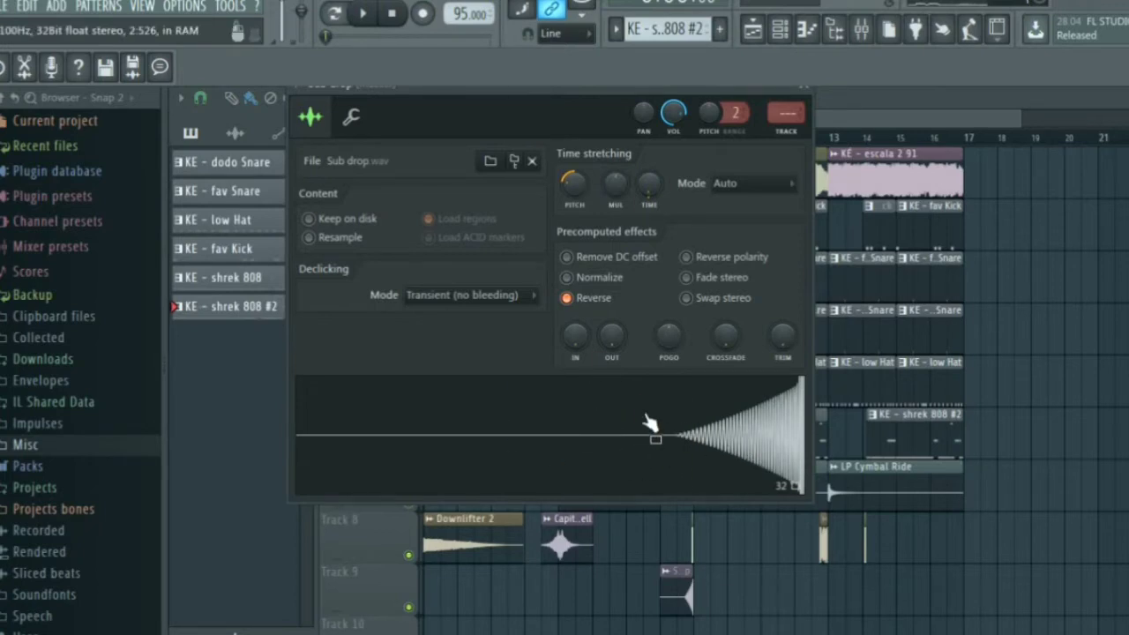
{"action": "left_click", "coordinate": [804, 89]}
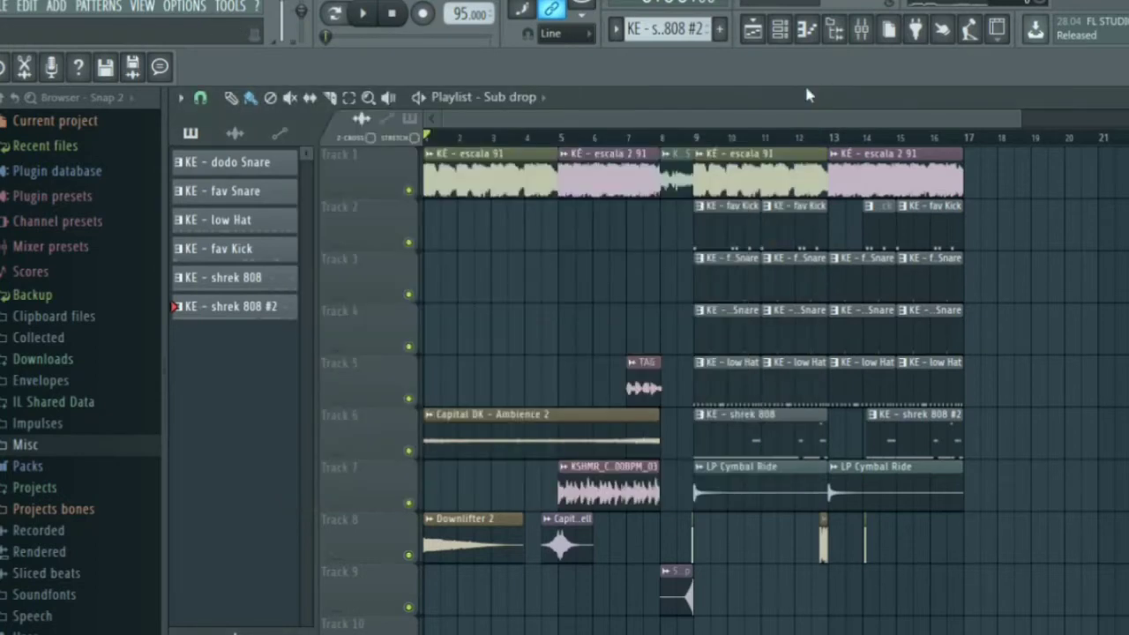
{"action": "double_click", "coordinate": [692, 542]}
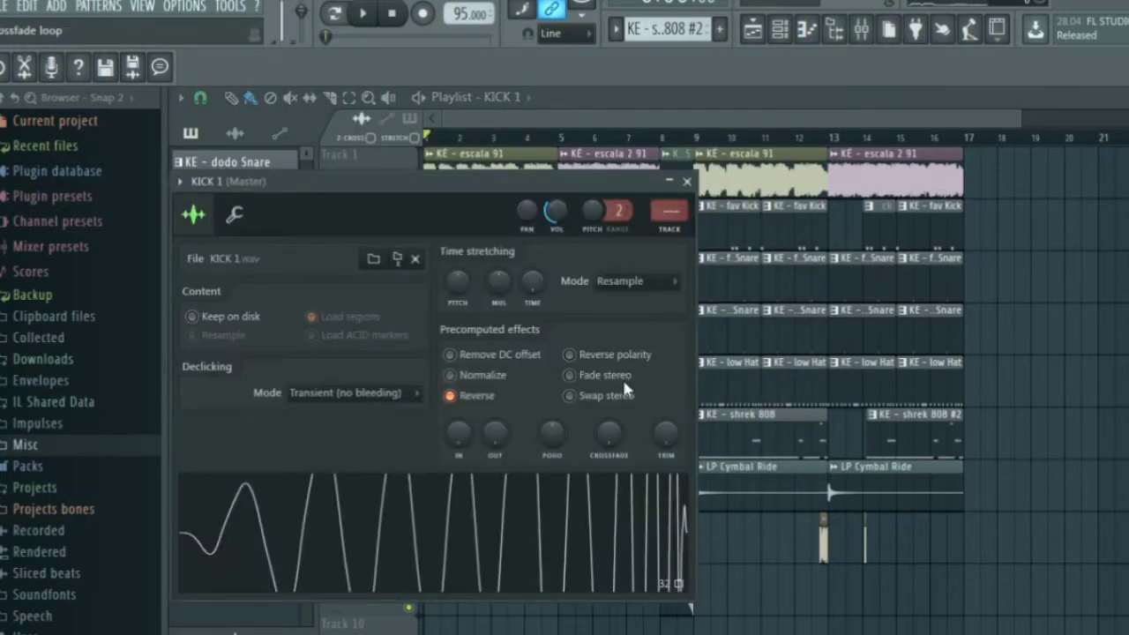
{"action": "left_click", "coordinate": [686, 182]}
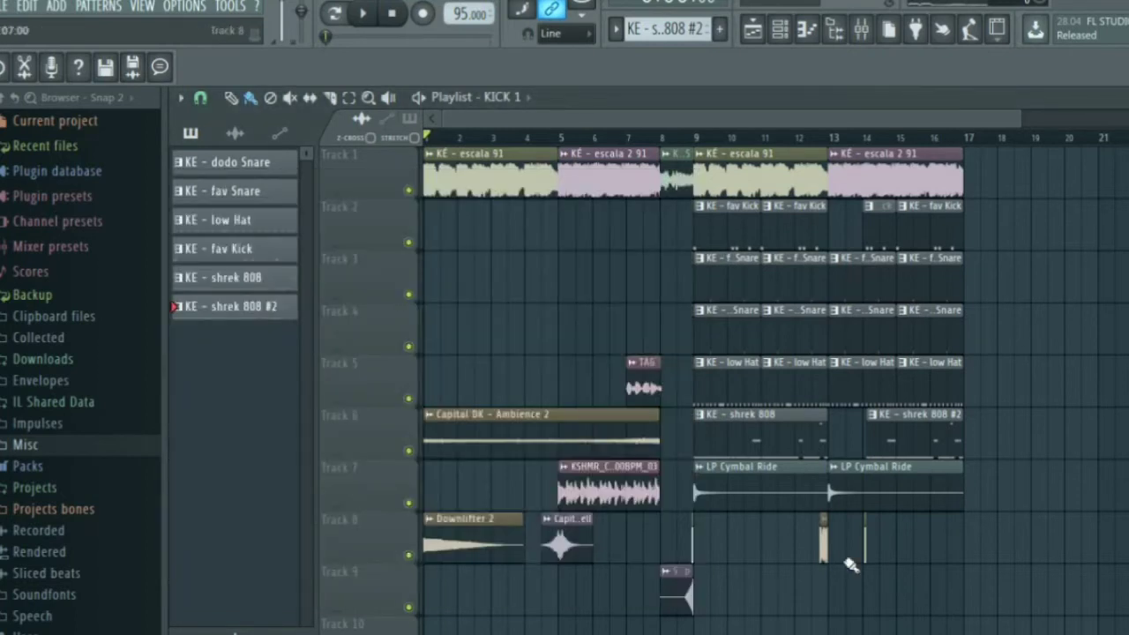
{"action": "double_click", "coordinate": [823, 547]}
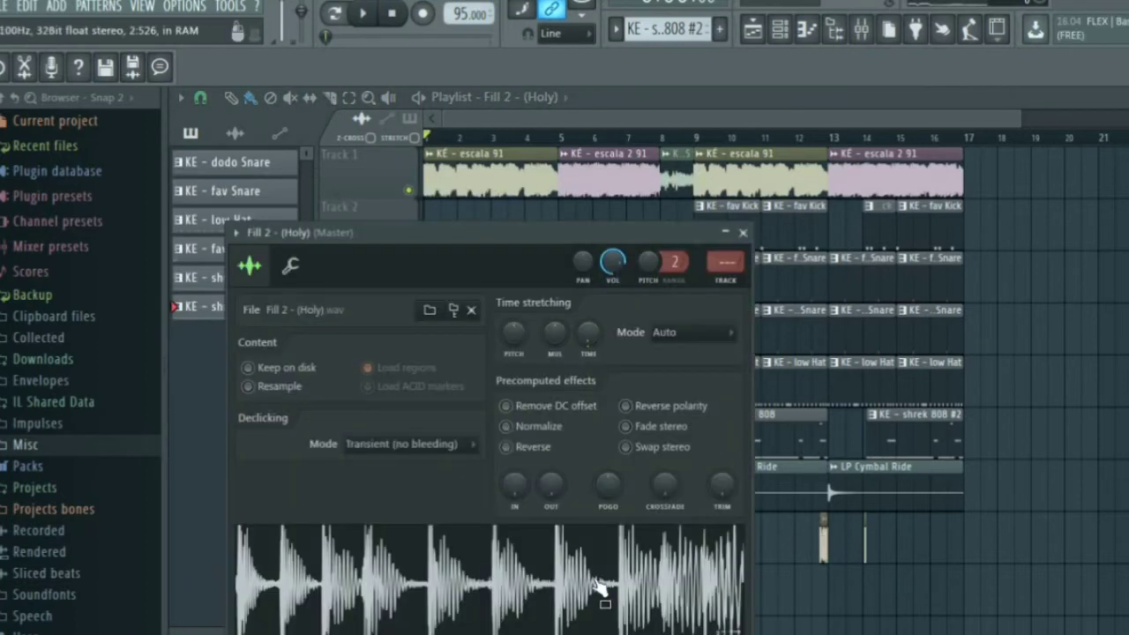
{"action": "left_click", "coordinate": [743, 234]}
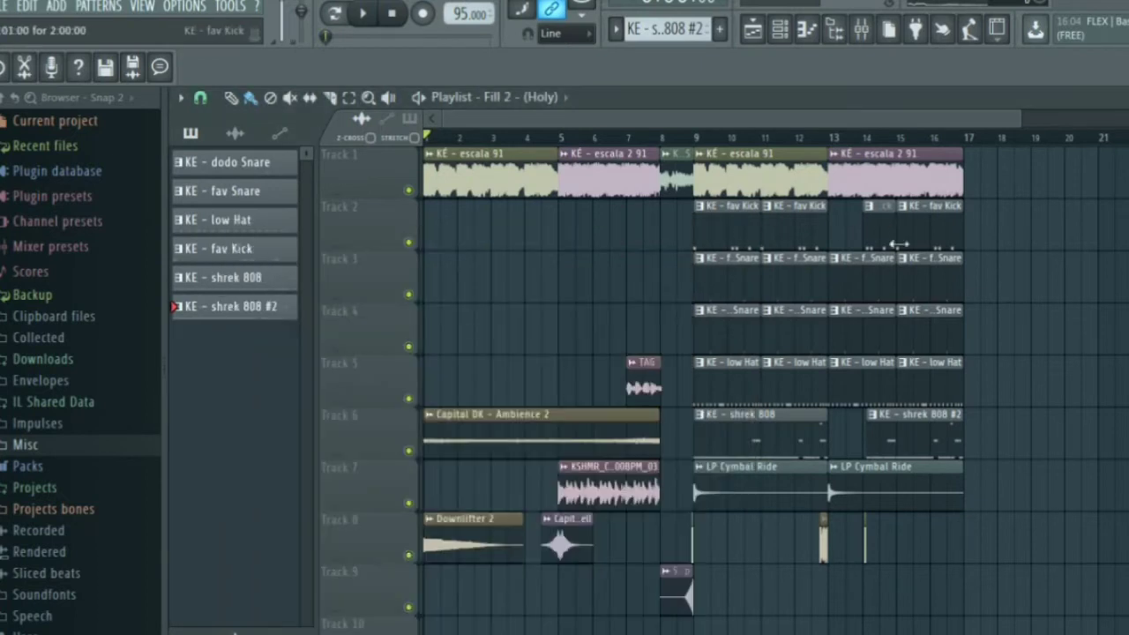
Open the fav Kick pattern on Track 2 in the piano roll, show its notes from bar 1, and play it.
{"action": "left_click", "coordinate": [739, 236]}
{"action": "double_click", "coordinate": [740, 236]}
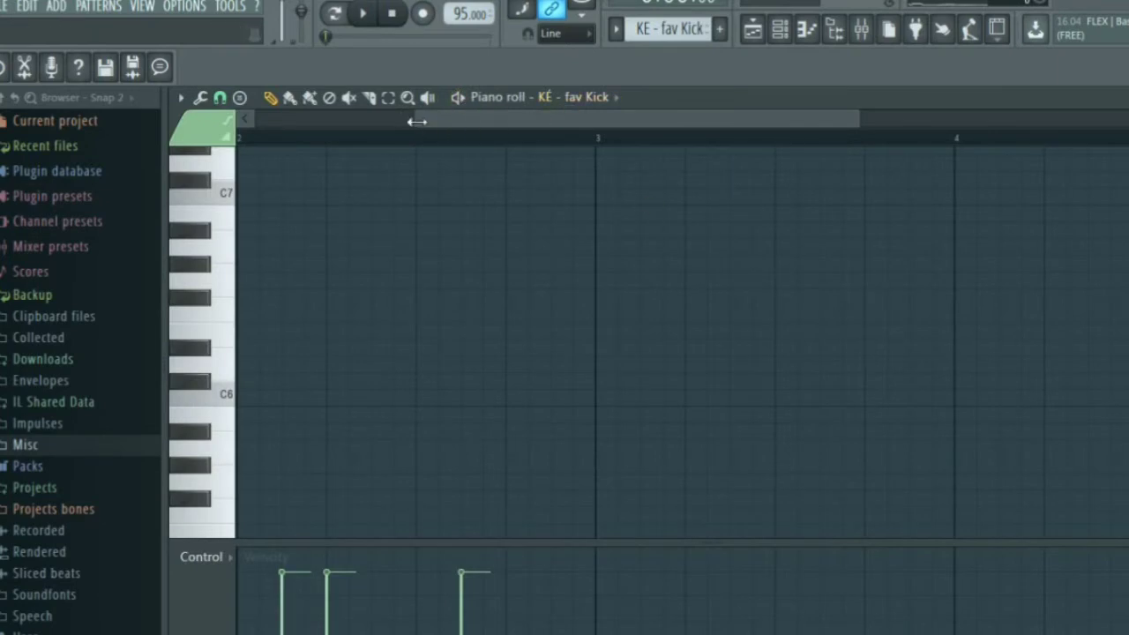
{"action": "left_click_drag", "start_coordinate": [416, 121], "coordinate": [230, 137]}
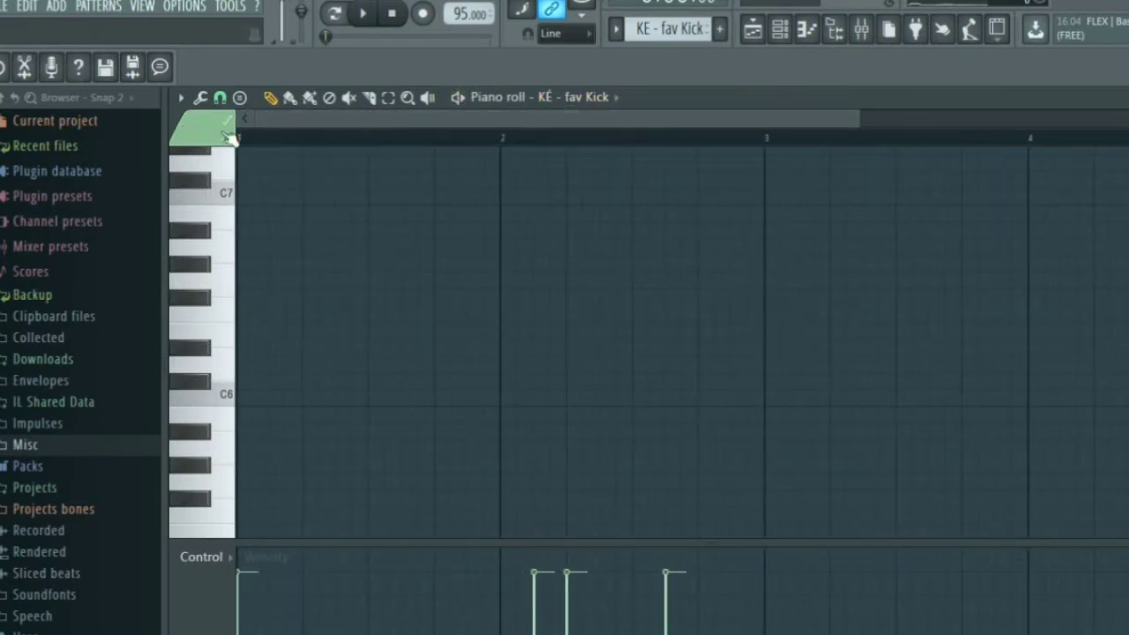
{"action": "scroll", "coordinate": [589, 237], "scroll_direction": "down", "scroll_amount": 5}
{"action": "scroll", "coordinate": [589, 236], "scroll_direction": "up", "scroll_amount": 2}
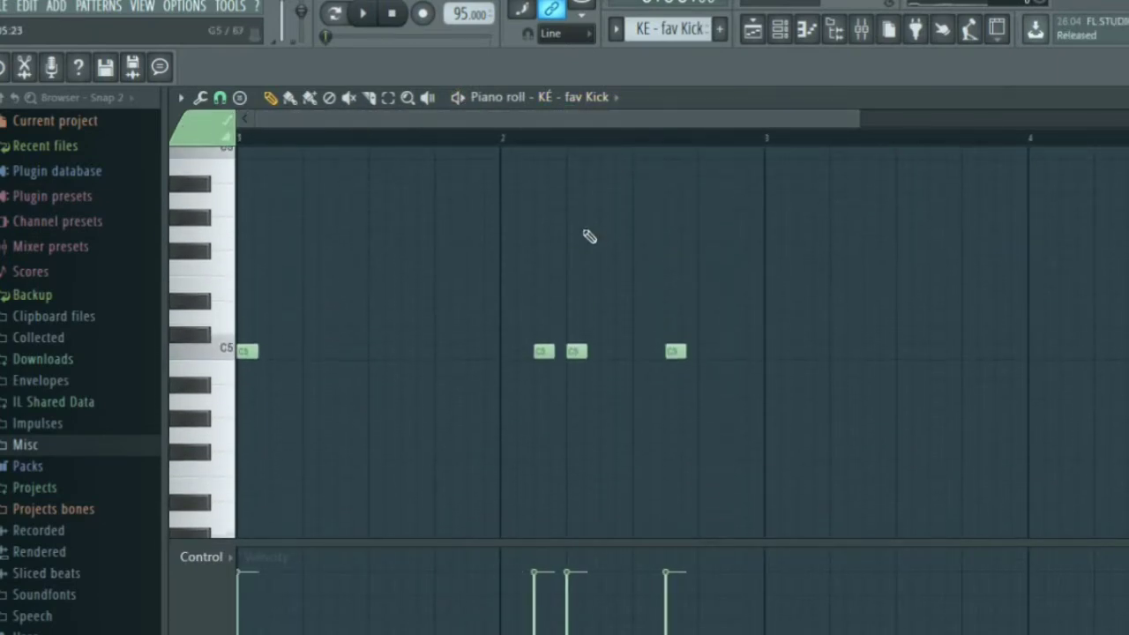
{"action": "left_click", "coordinate": [363, 12]}
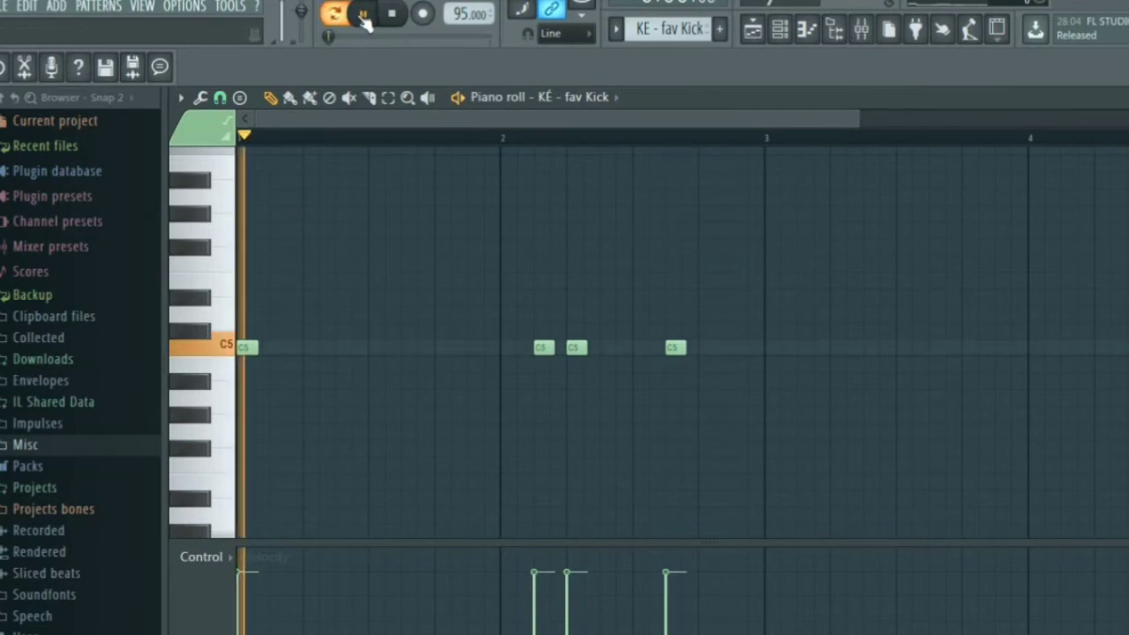
Show the channel rack and check the effects on mixer inserts 1, 2 and 3 while the kick pattern plays.
{"action": "left_click", "coordinate": [780, 29]}
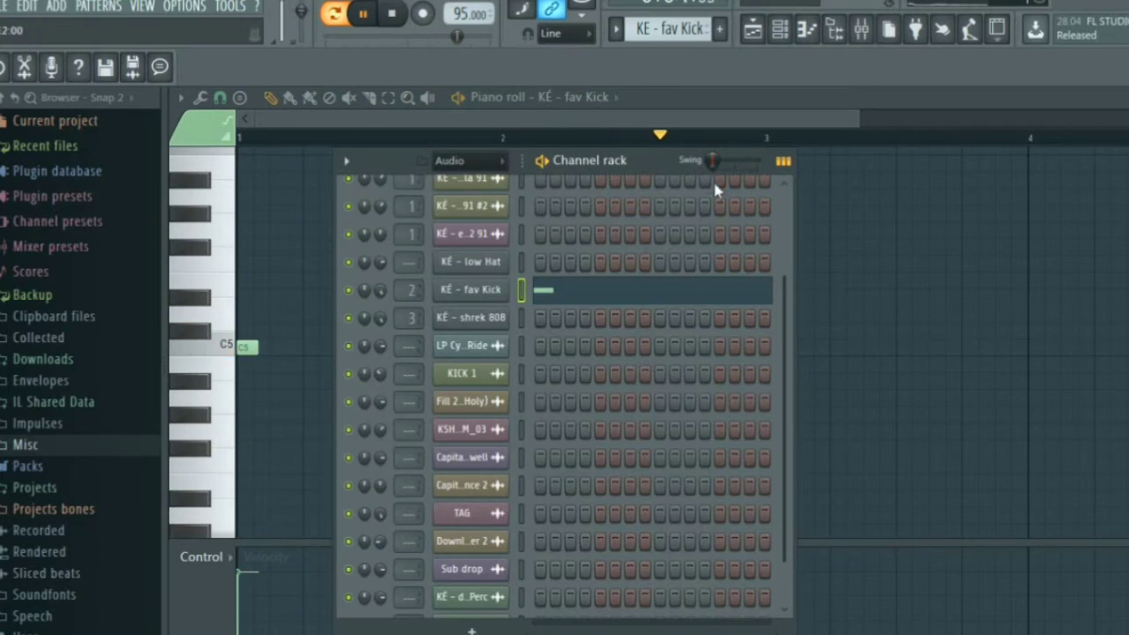
{"action": "left_click", "coordinate": [862, 29]}
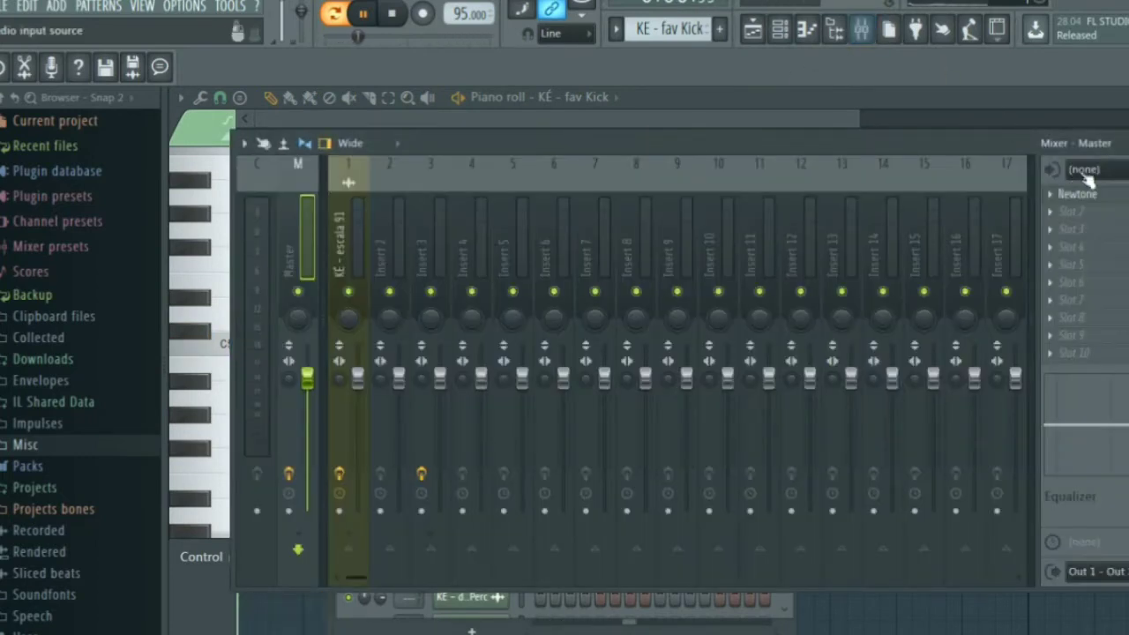
{"action": "left_click", "coordinate": [335, 253]}
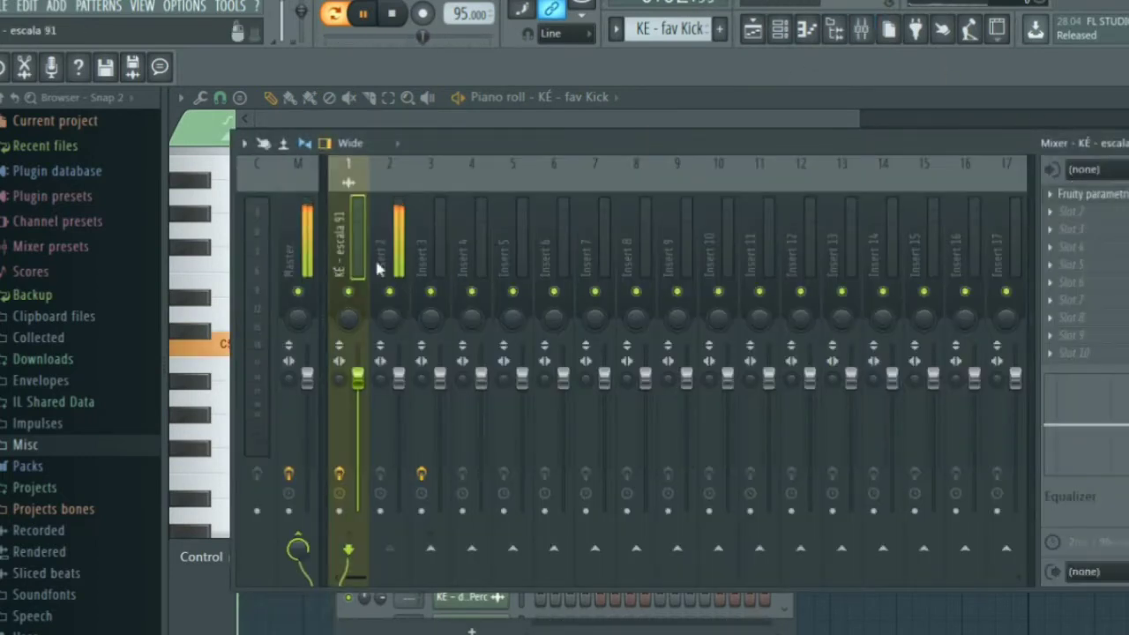
{"action": "left_click", "coordinate": [399, 264]}
{"action": "left_click", "coordinate": [433, 256]}
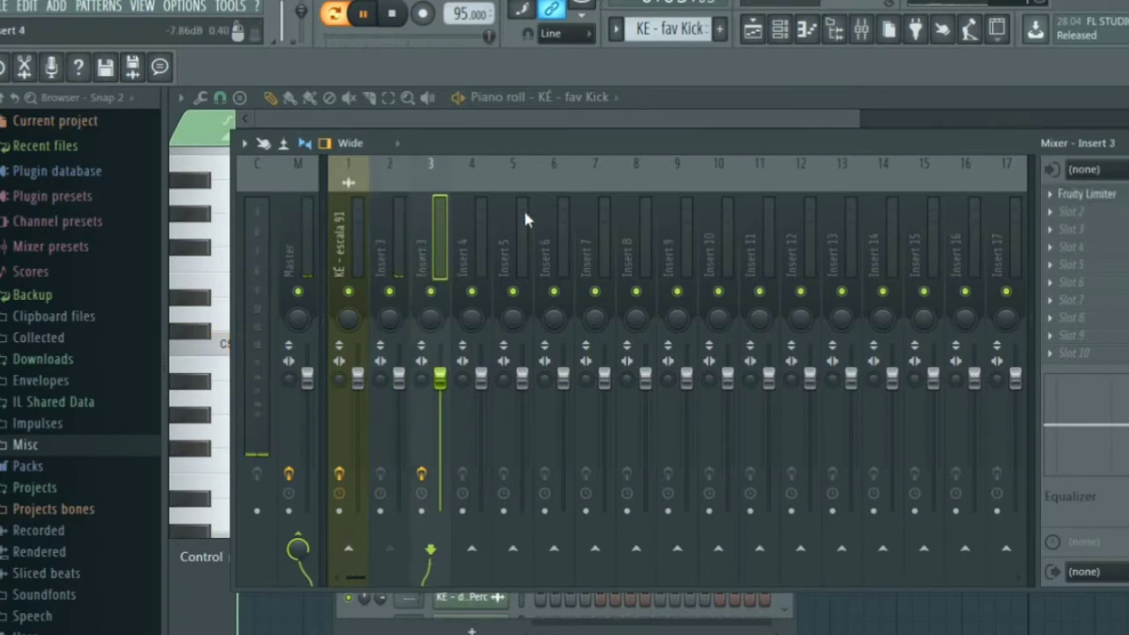
{"action": "left_click", "coordinate": [1126, 143]}
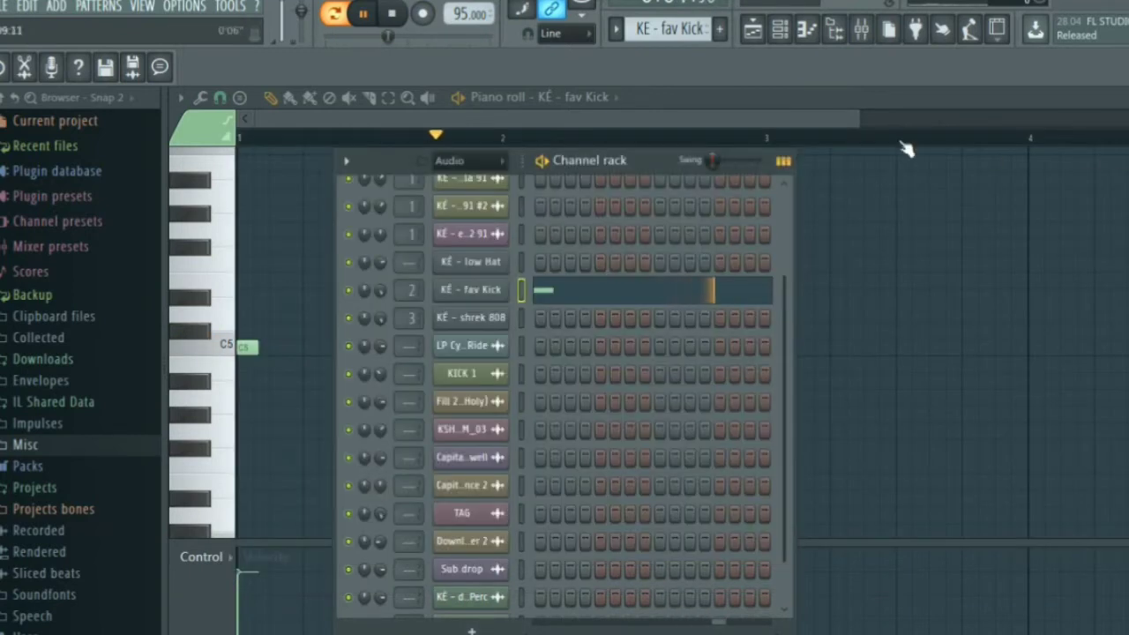
Stop the kick pattern, switch to the dodo Snare and fav Snare patterns in the piano roll, and listen to them.
{"action": "left_click", "coordinate": [960, 98]}
{"action": "key", "text": "space"}
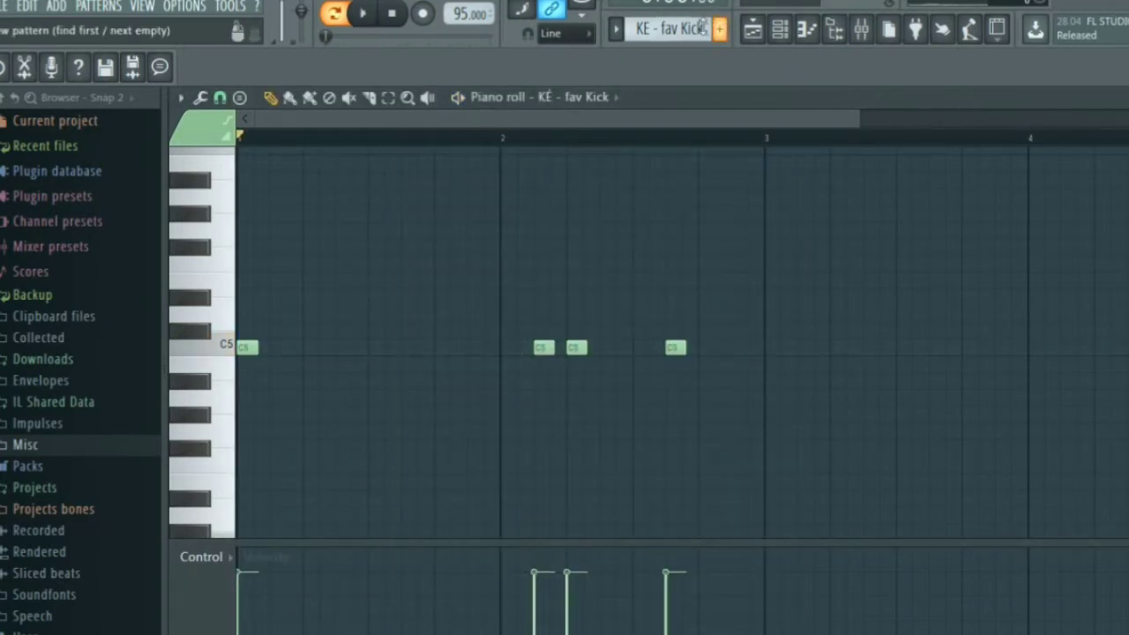
{"action": "left_click", "coordinate": [618, 32]}
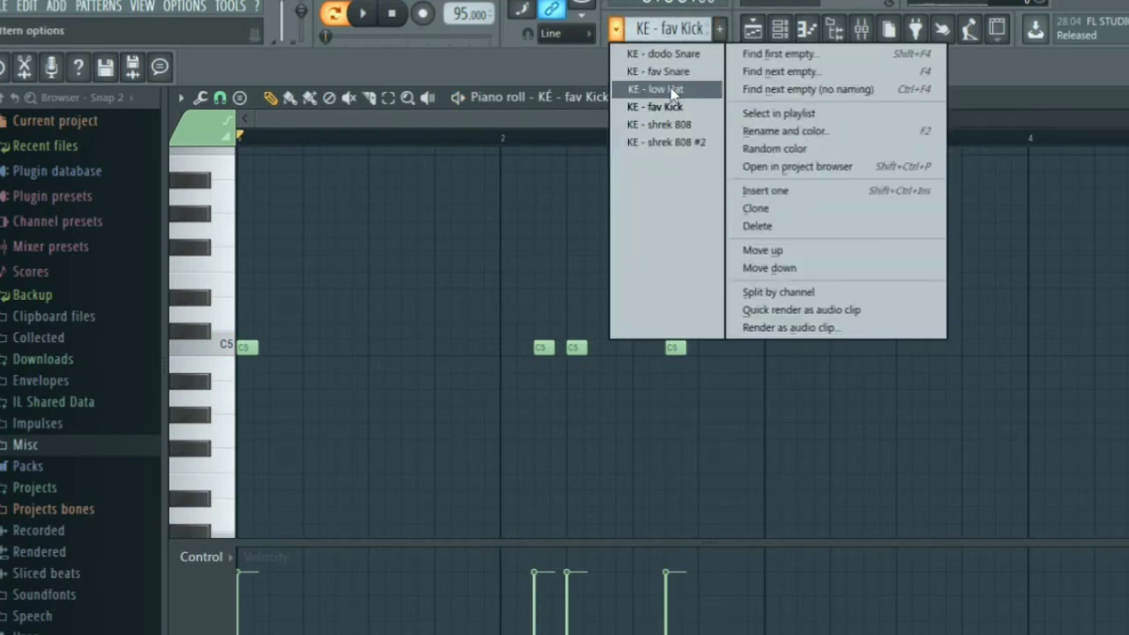
{"action": "left_click", "coordinate": [664, 55]}
{"action": "key", "text": "space"}
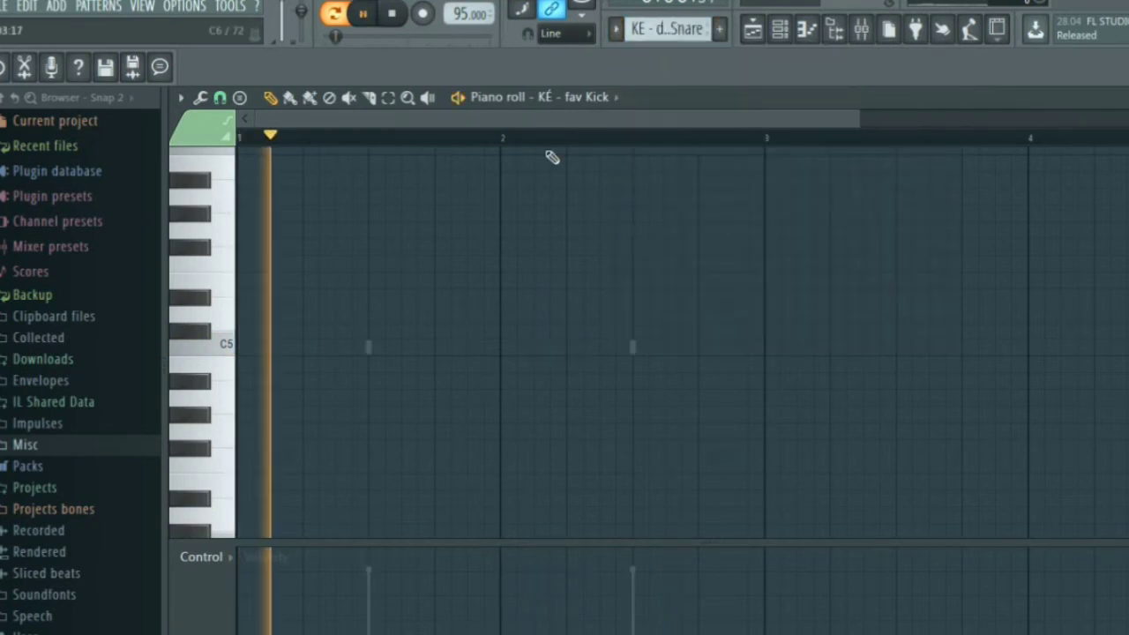
{"action": "left_click", "coordinate": [616, 30]}
{"action": "left_click", "coordinate": [645, 72]}
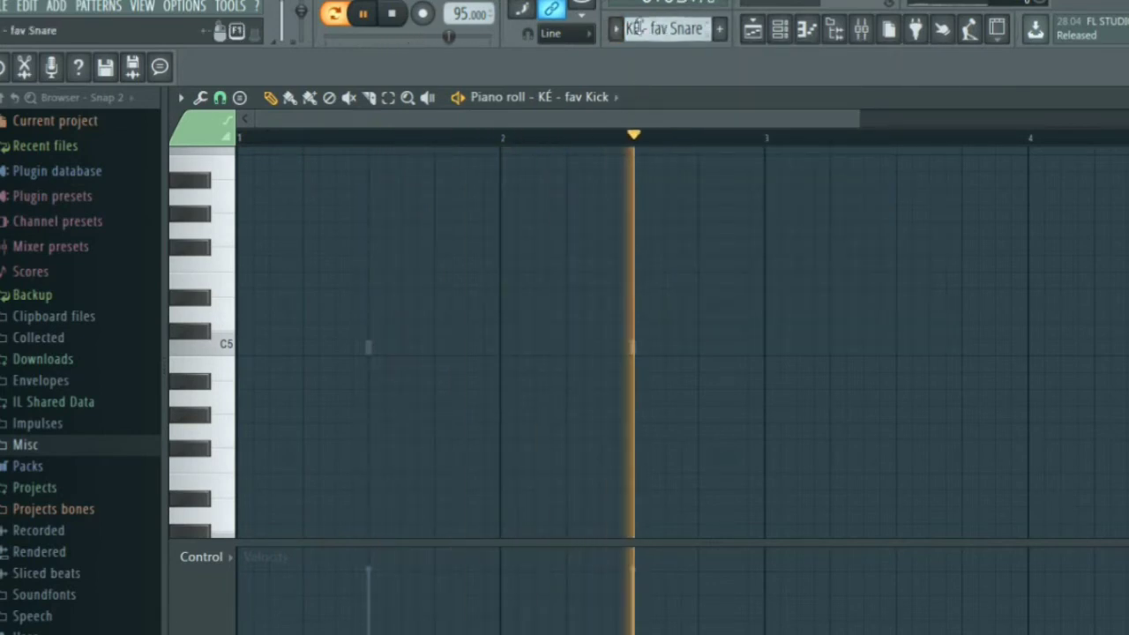
{"action": "key", "text": "space"}
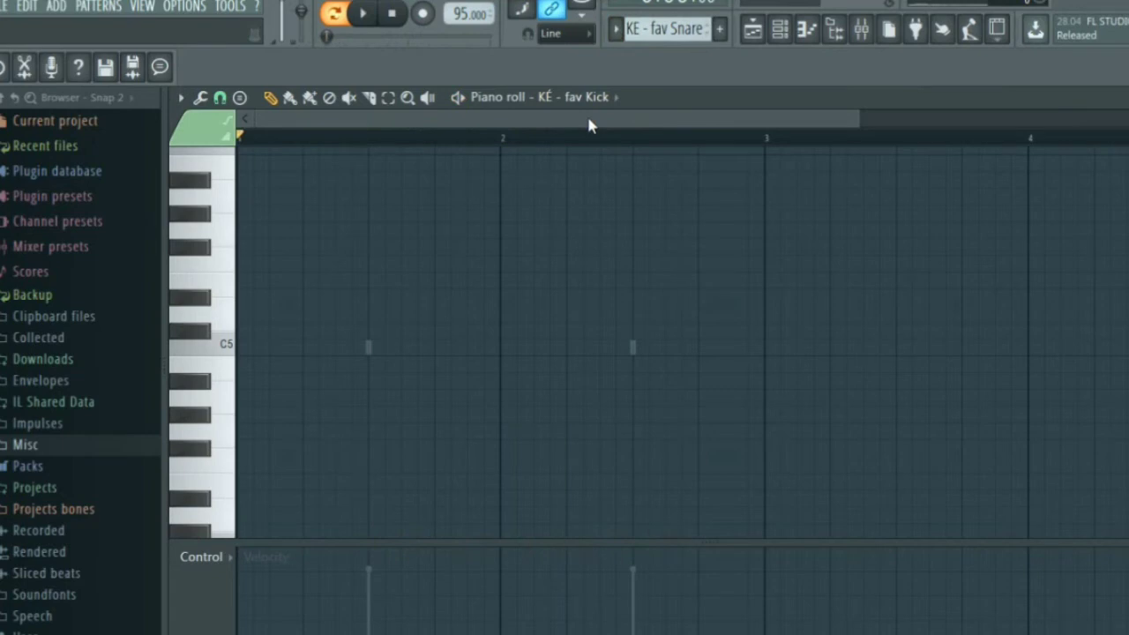
Switch to the low Hat pattern and play it in the piano roll.
{"action": "left_click", "coordinate": [617, 36]}
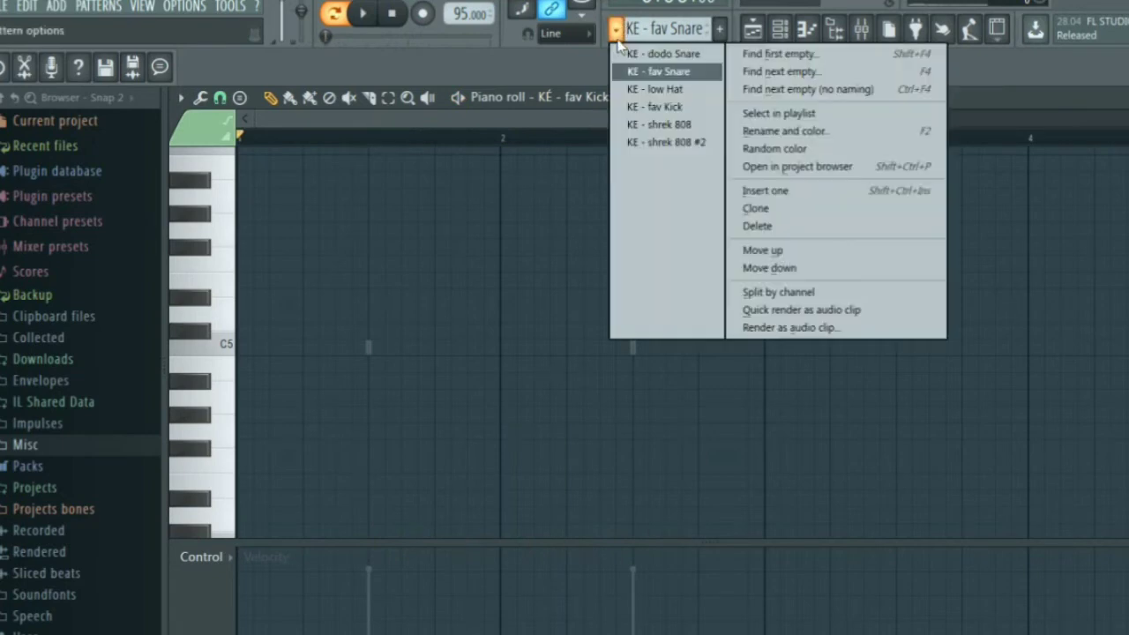
{"action": "left_click", "coordinate": [654, 89]}
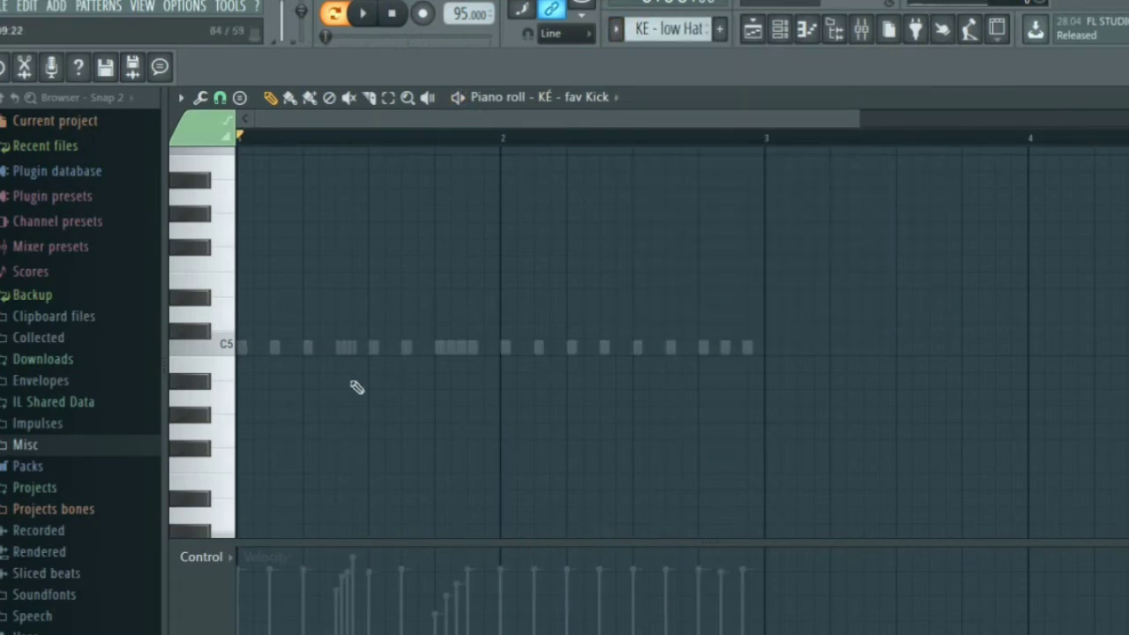
{"action": "key", "text": "space"}
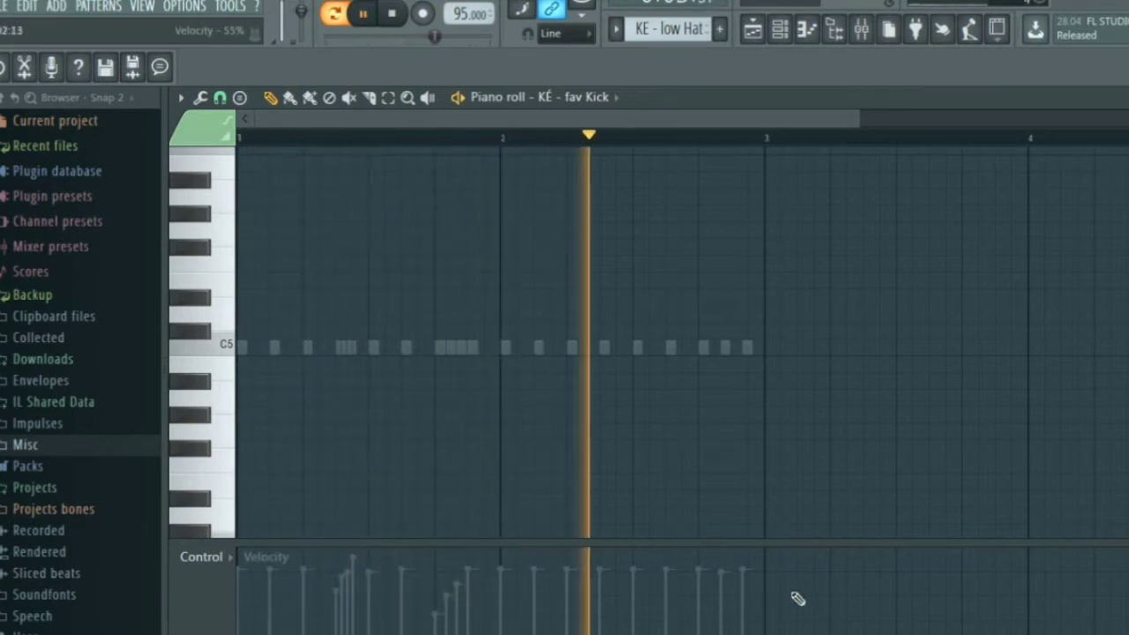
Examine the note pan values of the low Hat pattern, return the control lane to note velocity, and stop playback.
{"action": "left_click", "coordinate": [216, 563]}
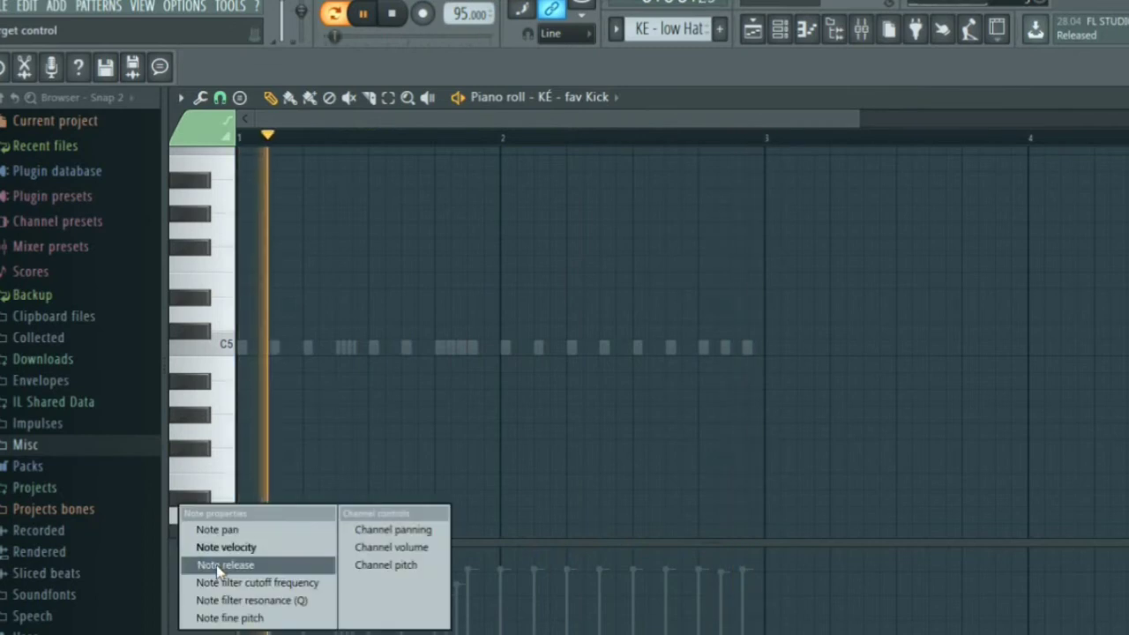
{"action": "left_click", "coordinate": [219, 529]}
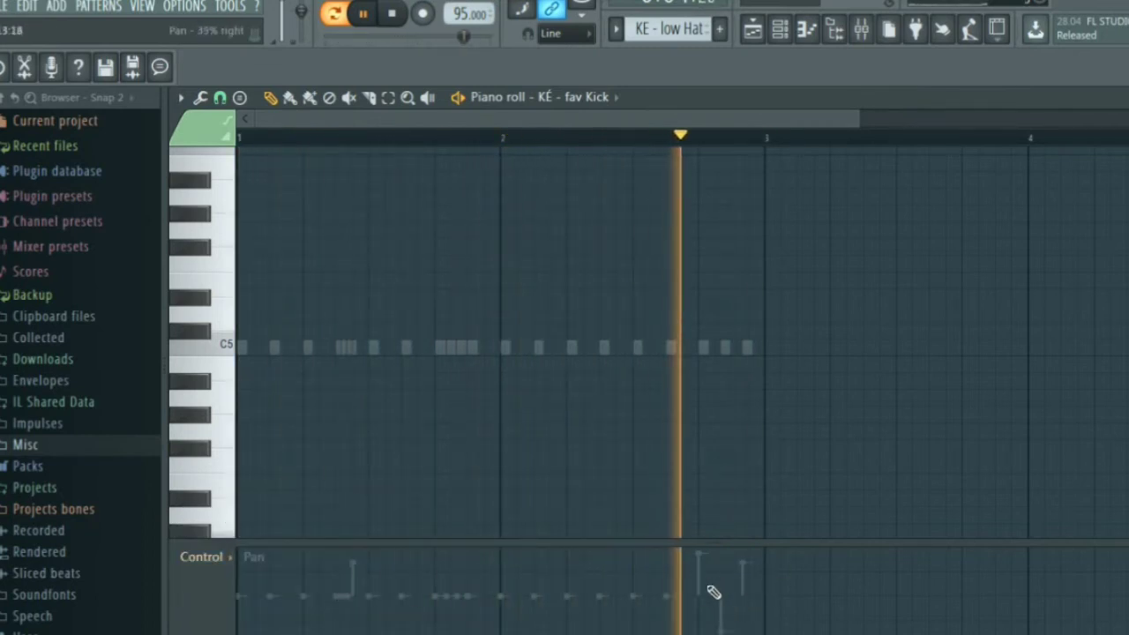
{"action": "left_click", "coordinate": [201, 558]}
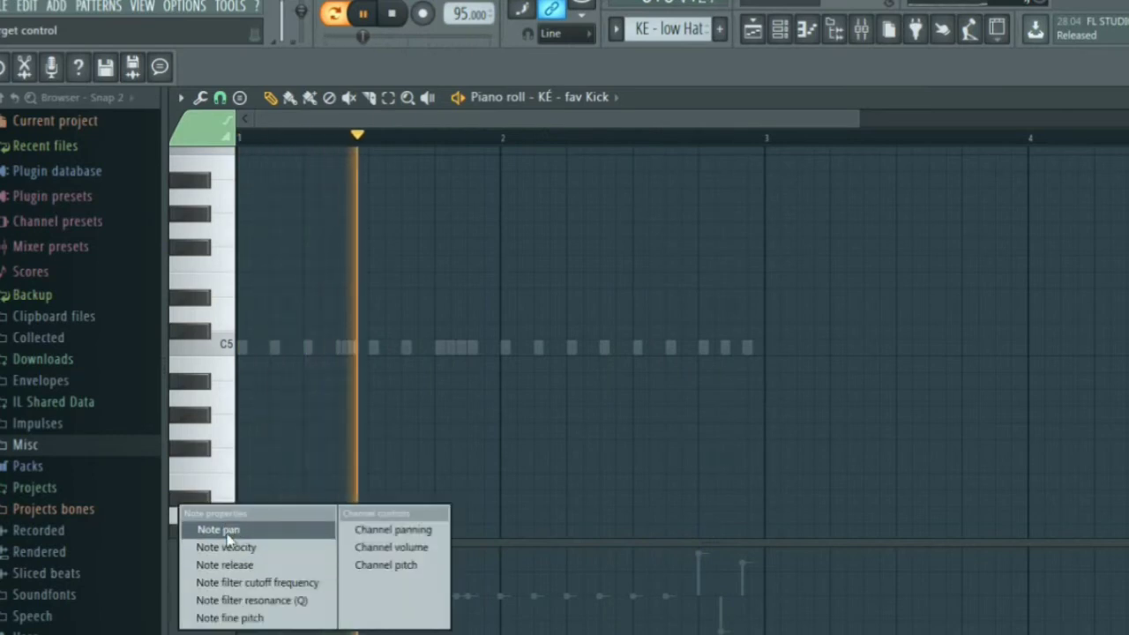
{"action": "left_click", "coordinate": [234, 548]}
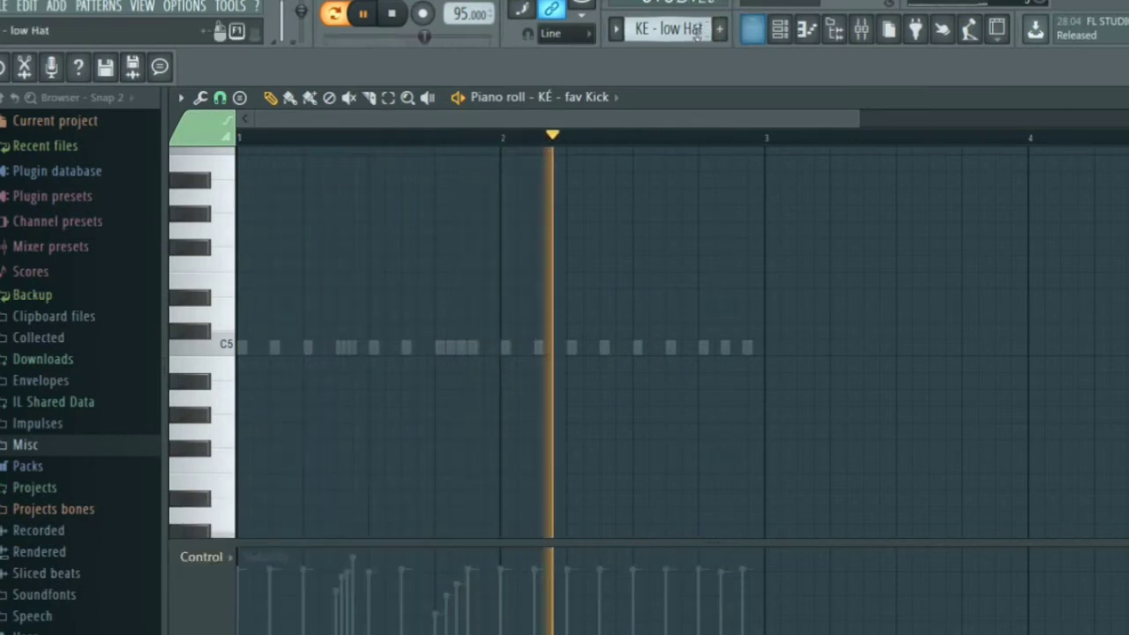
{"action": "key", "text": "space"}
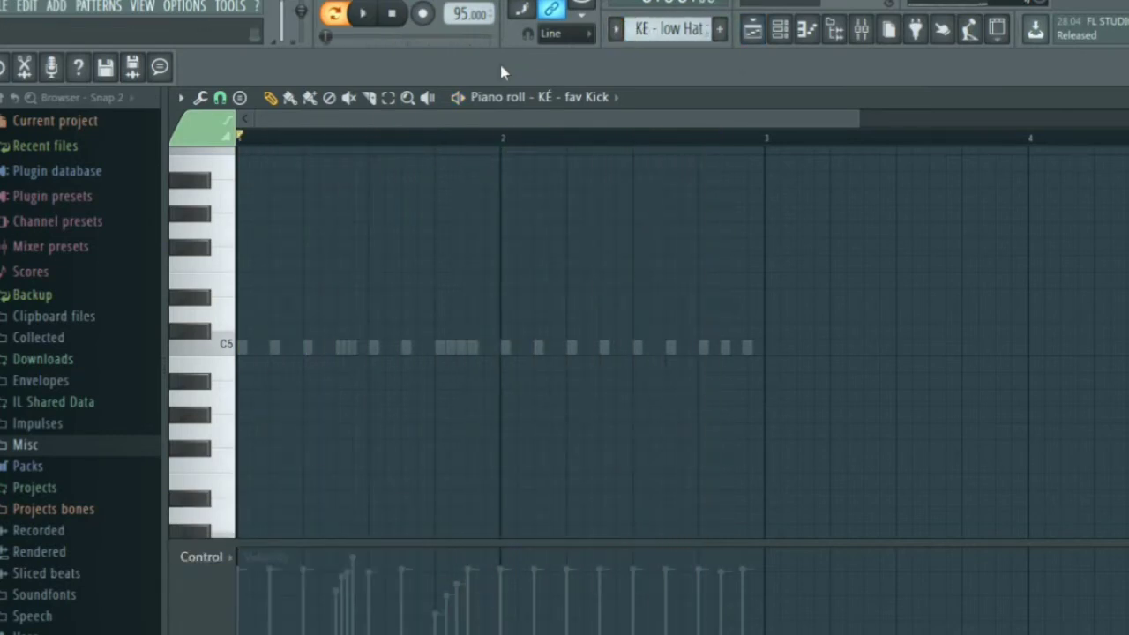
Switch to the first shrek 808 pattern and show its notes across bars 1 to 4, including the higher octave.
{"action": "left_click", "coordinate": [616, 29]}
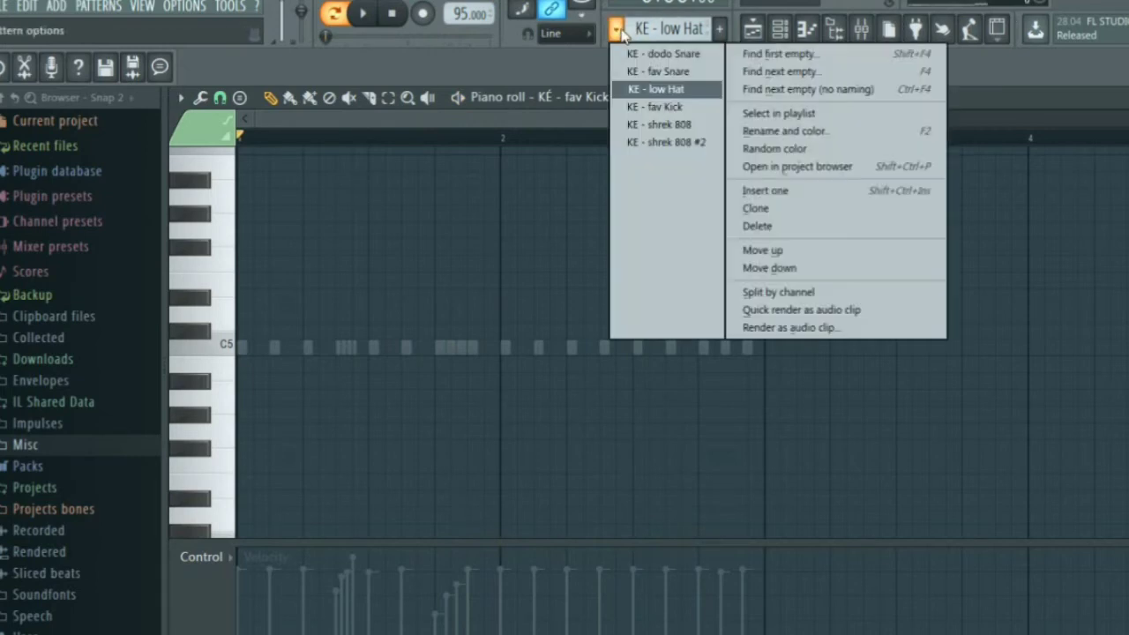
{"action": "left_click", "coordinate": [654, 128]}
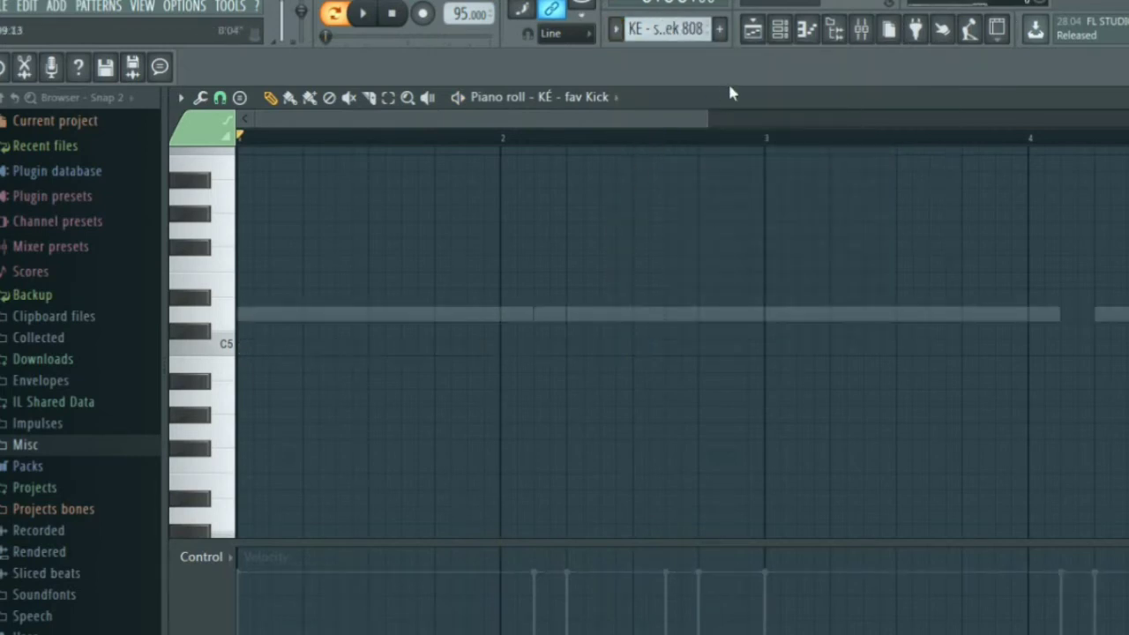
{"action": "left_click_drag", "start_coordinate": [706, 120], "coordinate": [889, 183]}
{"action": "scroll", "coordinate": [966, 270], "scroll_direction": "up", "scroll_amount": 3}
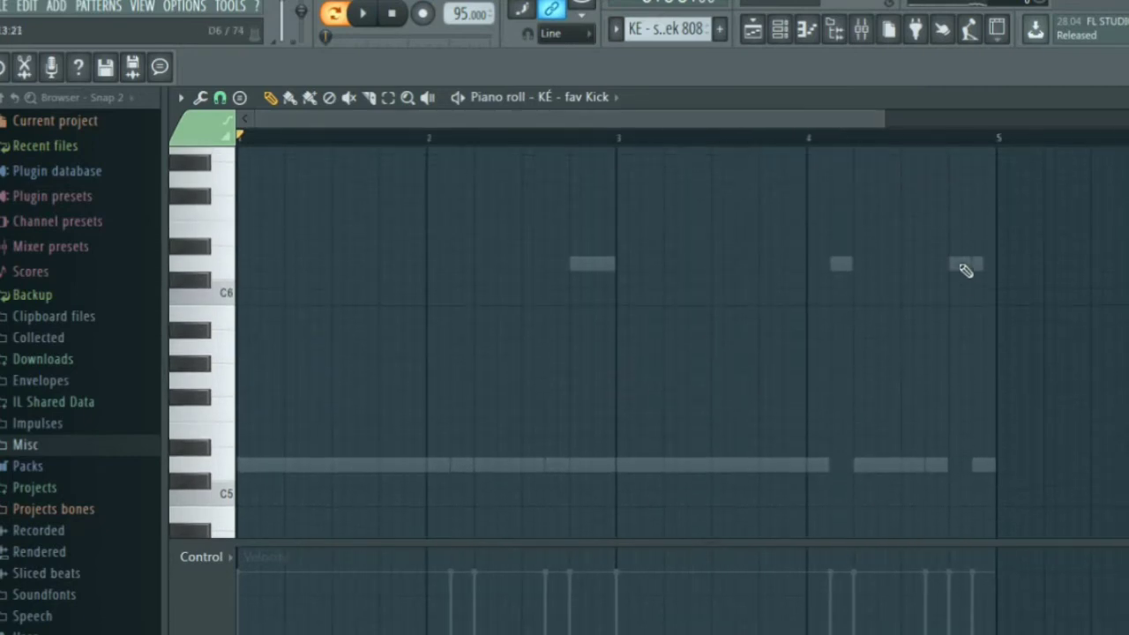
Check the channel rack and set the piano roll's target channel to shrek 808.
{"action": "left_click", "coordinate": [782, 32]}
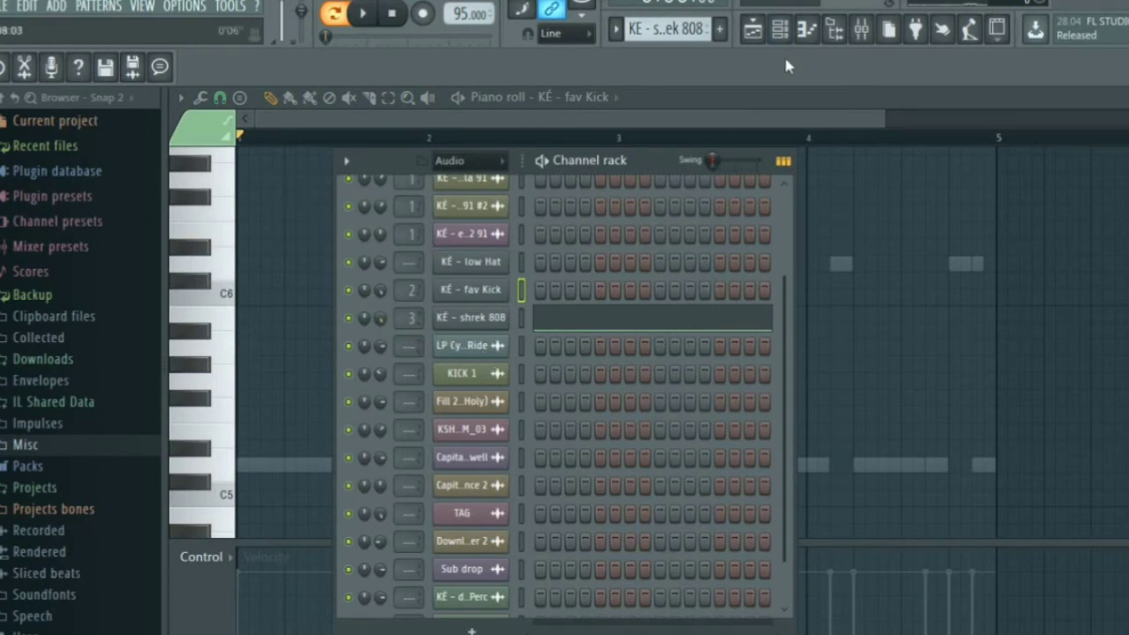
{"action": "left_click", "coordinate": [778, 104]}
{"action": "left_click", "coordinate": [591, 102]}
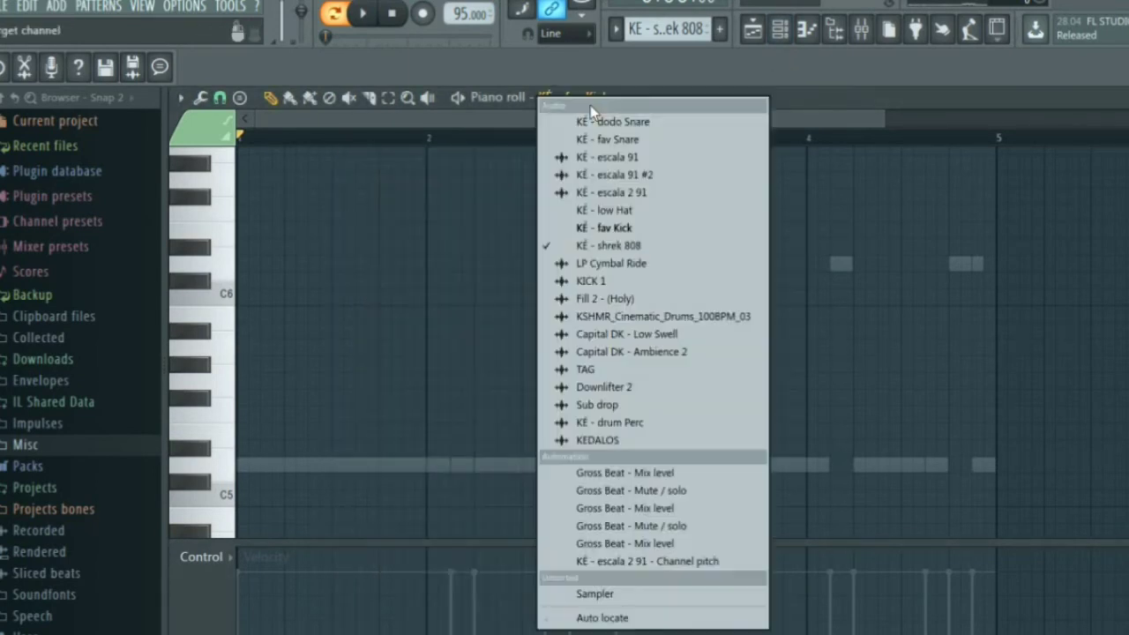
{"action": "left_click", "coordinate": [633, 247]}
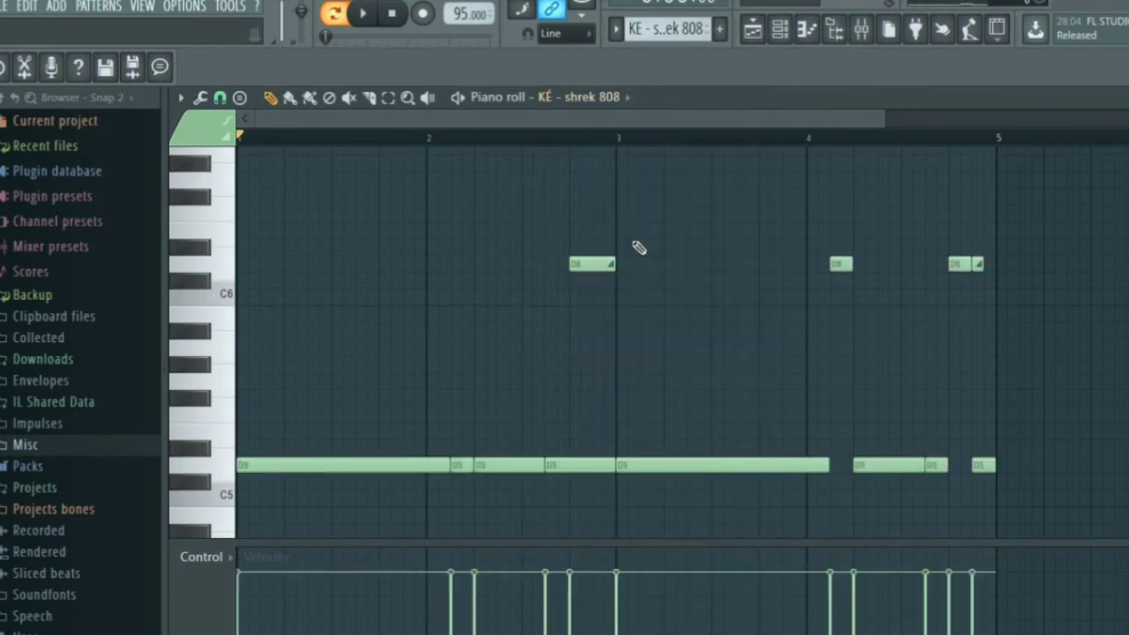
Play the shrek 808 pattern, examine its low, octave and slide notes up to the C7 range, and stop playback.
{"action": "key", "text": "space"}
{"action": "scroll", "coordinate": [739, 300], "scroll_direction": "up", "scroll_amount": 5}
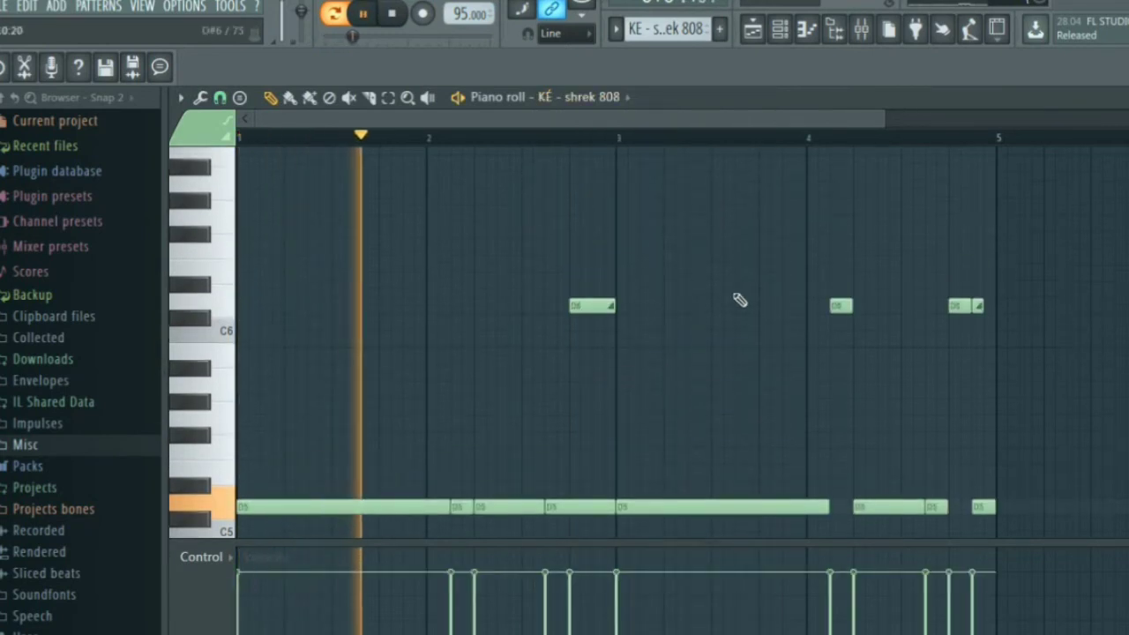
{"action": "scroll", "coordinate": [740, 300], "scroll_direction": "down", "scroll_amount": 2}
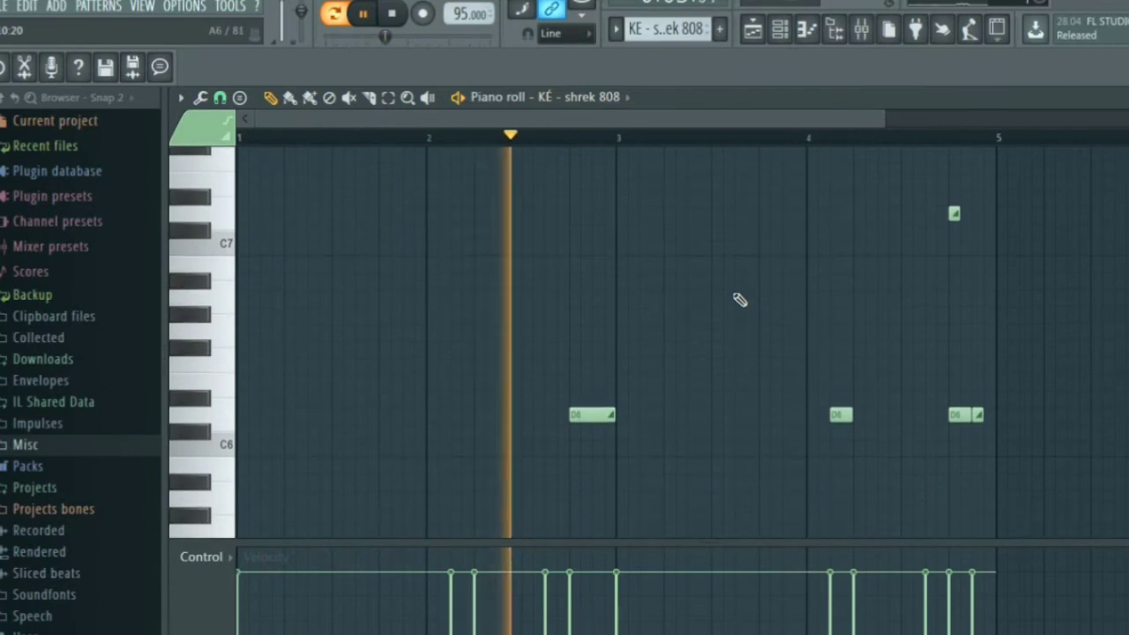
{"action": "scroll", "coordinate": [1034, 350], "scroll_direction": "down", "scroll_amount": 3}
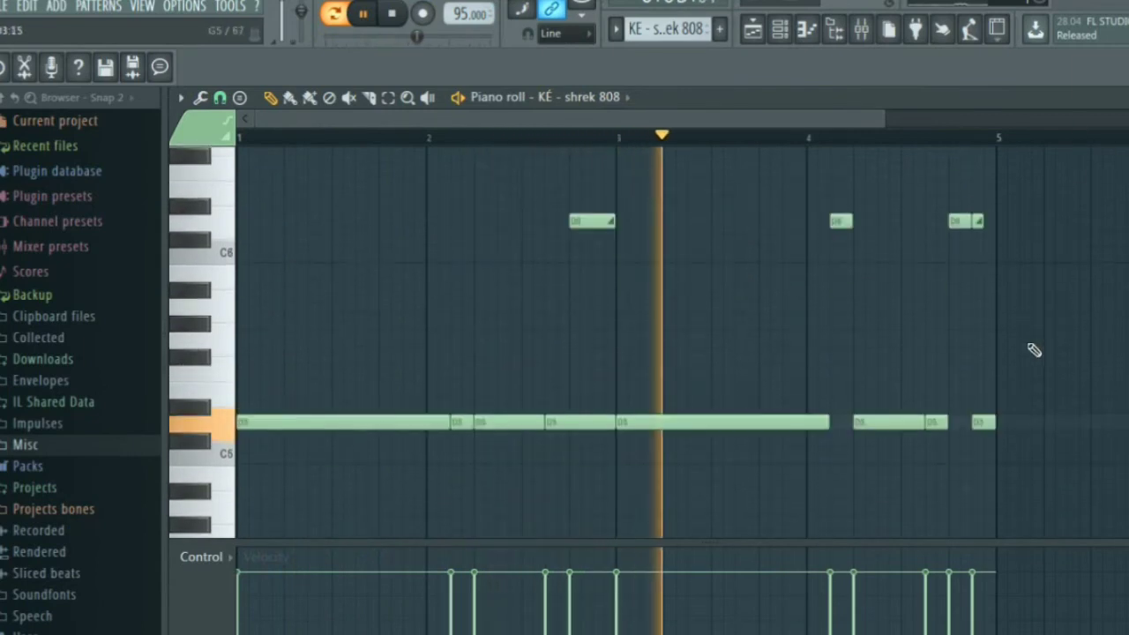
{"action": "scroll", "coordinate": [1034, 350], "scroll_direction": "up", "scroll_amount": 3}
{"action": "scroll", "coordinate": [1034, 351], "scroll_direction": "down", "scroll_amount": 3}
{"action": "scroll", "coordinate": [1034, 350], "scroll_direction": "down", "scroll_amount": 1}
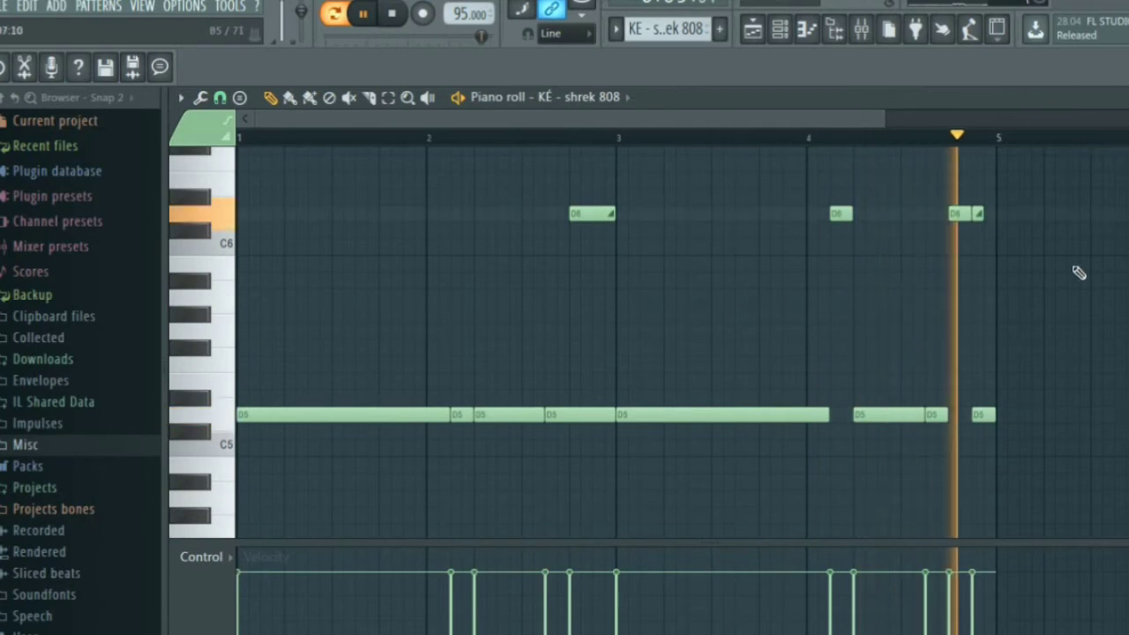
{"action": "key", "text": "space"}
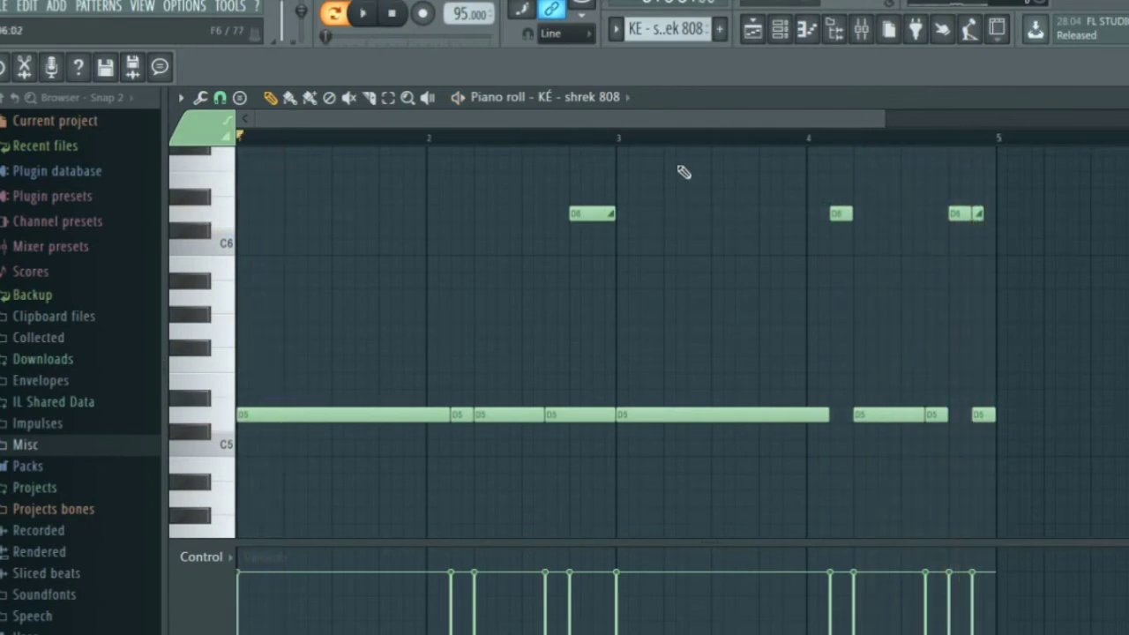
Switch to the shrek 808 #2 pattern, play it while examining its notes up to the C7 range, and stop playback.
{"action": "left_click", "coordinate": [620, 21]}
{"action": "left_click", "coordinate": [658, 142]}
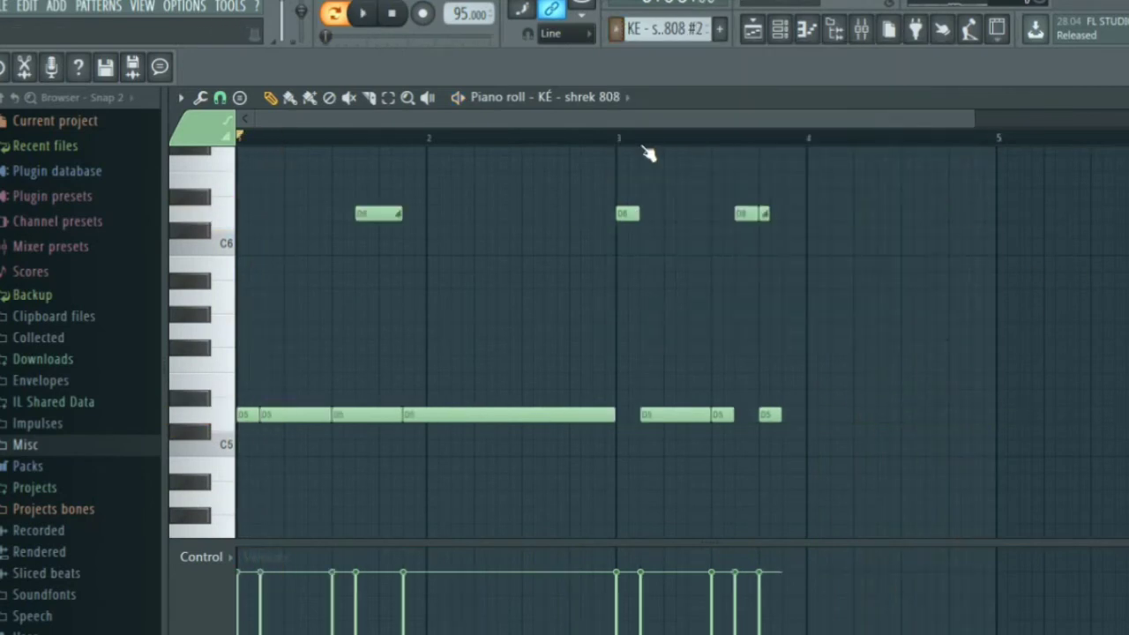
{"action": "key", "text": "space"}
{"action": "scroll", "coordinate": [650, 258], "scroll_direction": "up", "scroll_amount": 3}
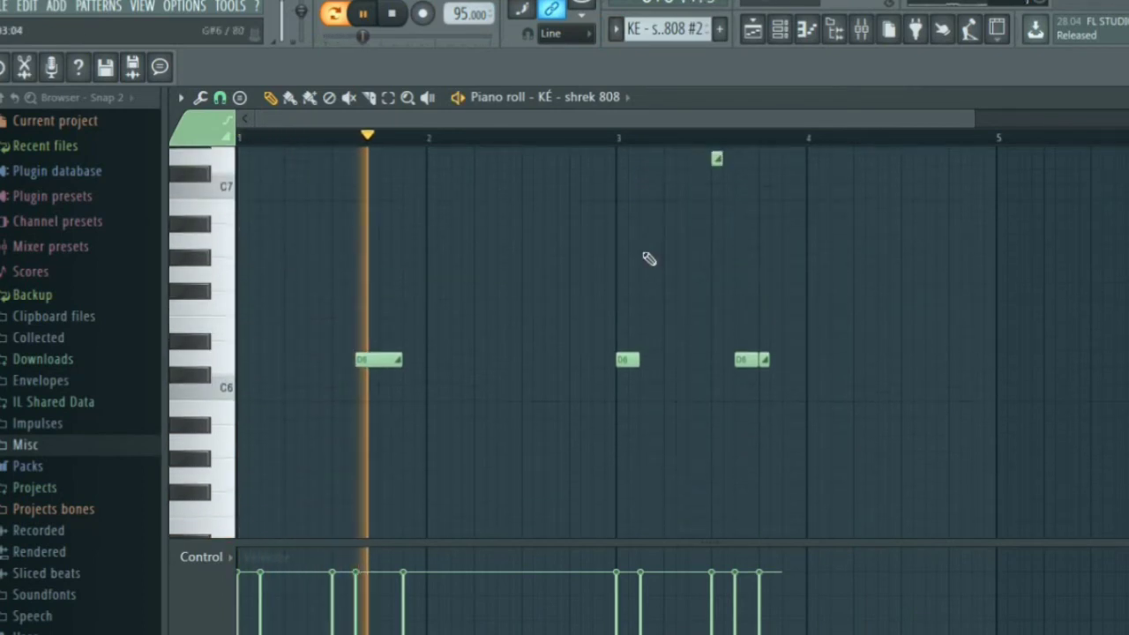
{"action": "scroll", "coordinate": [649, 259], "scroll_direction": "down", "scroll_amount": 2}
{"action": "scroll", "coordinate": [649, 258], "scroll_direction": "up", "scroll_amount": 2}
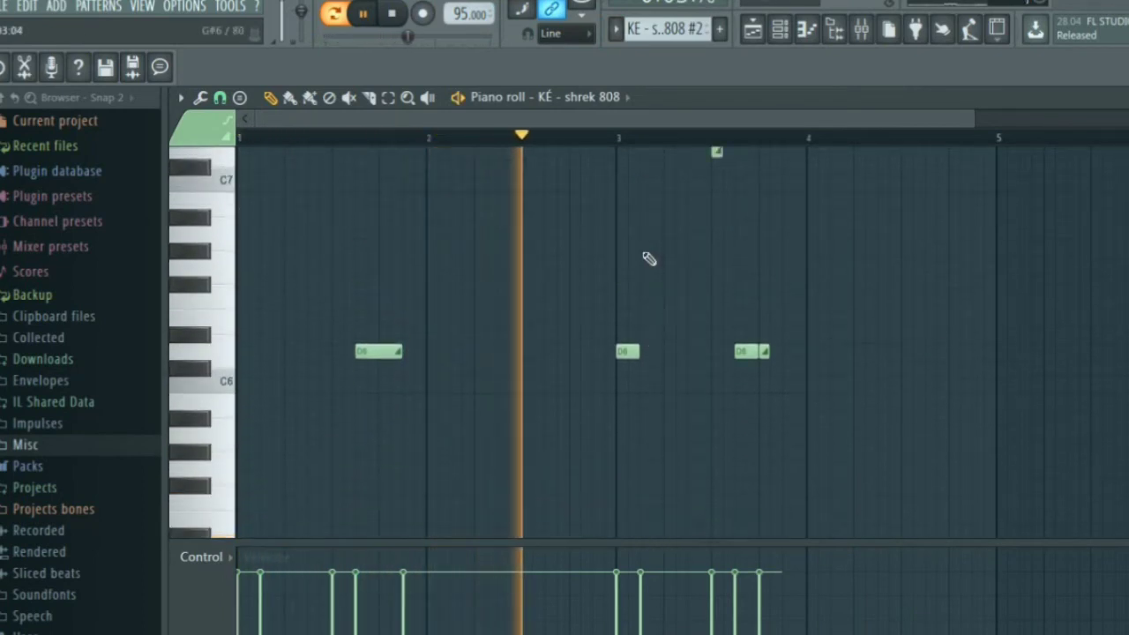
{"action": "scroll", "coordinate": [649, 259], "scroll_direction": "up", "scroll_amount": 1}
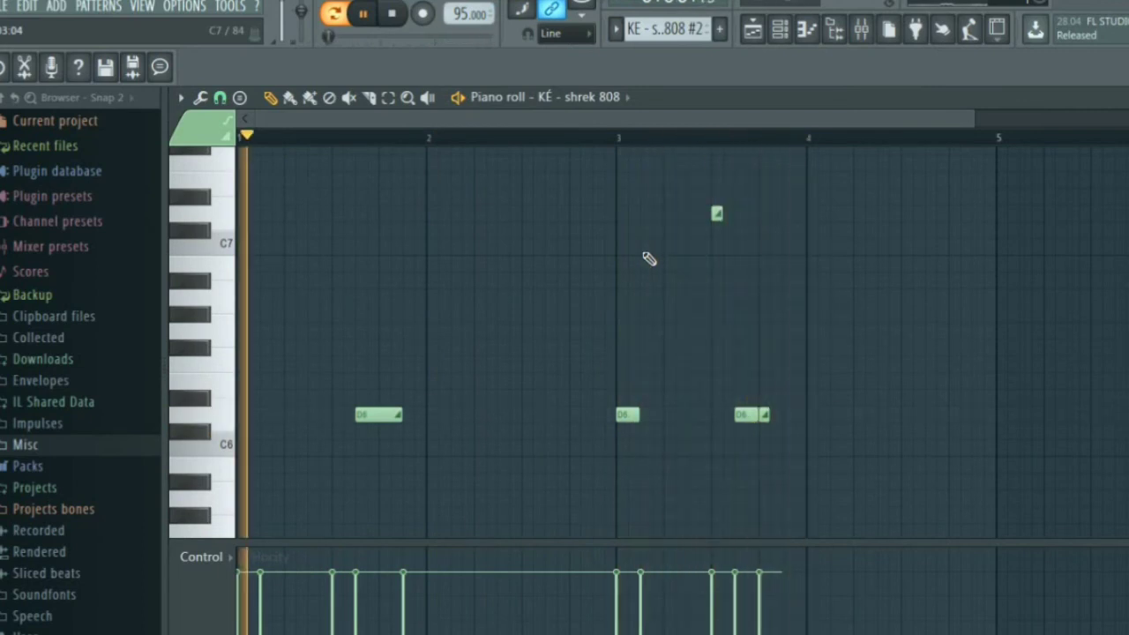
{"action": "key", "text": "space"}
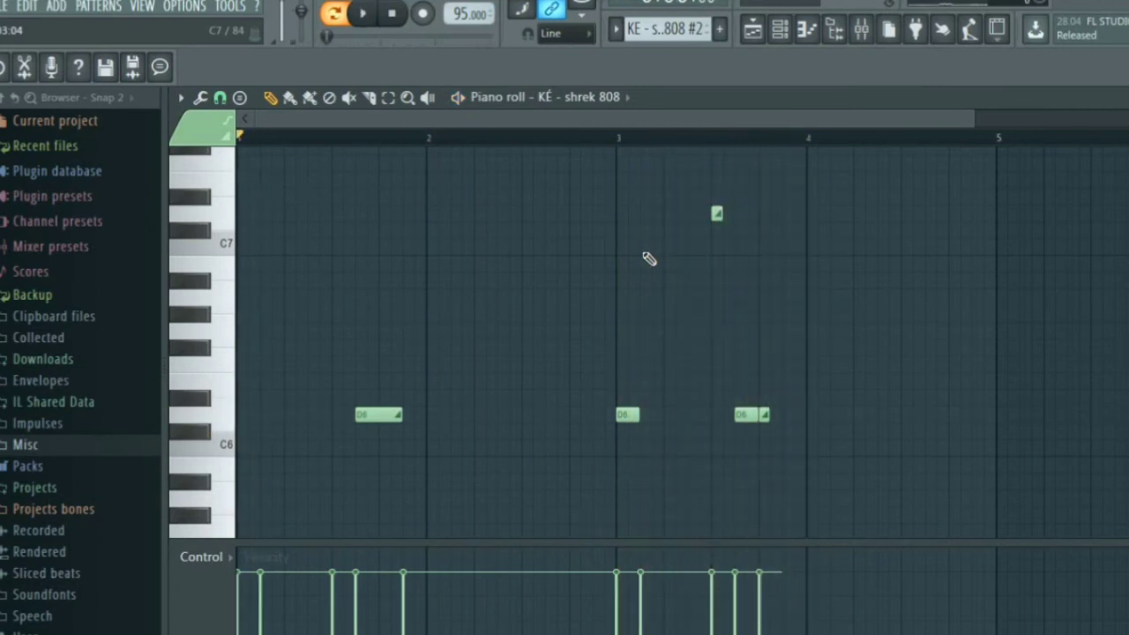
Show the playlist, listen to the full song arrangement, and stop playback.
{"action": "left_click", "coordinate": [753, 28]}
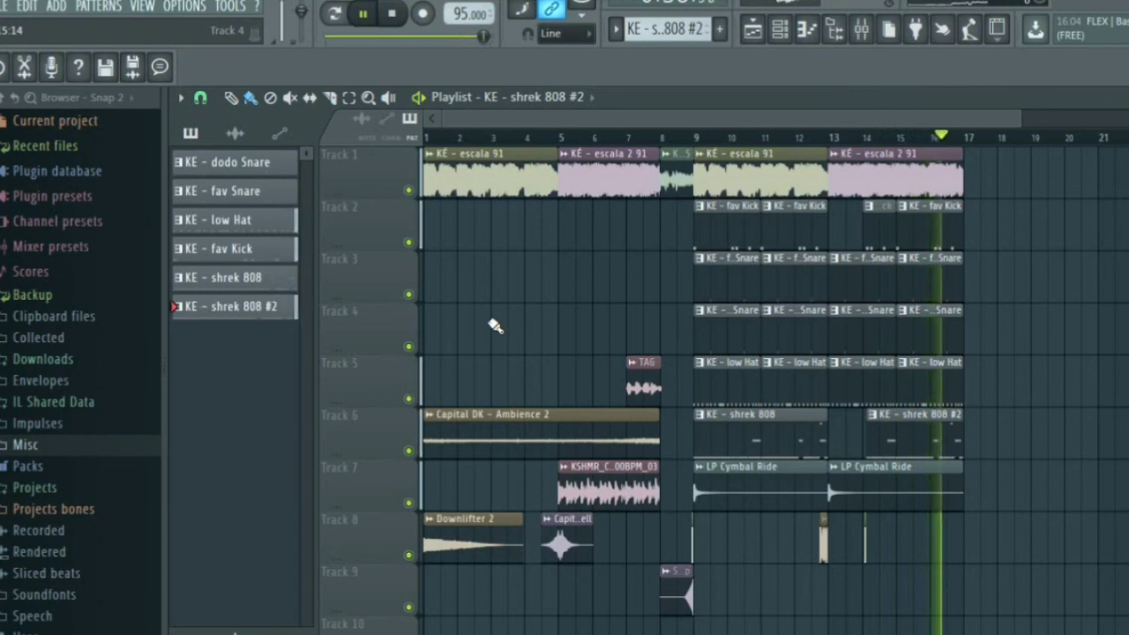
{"action": "key", "text": "space"}
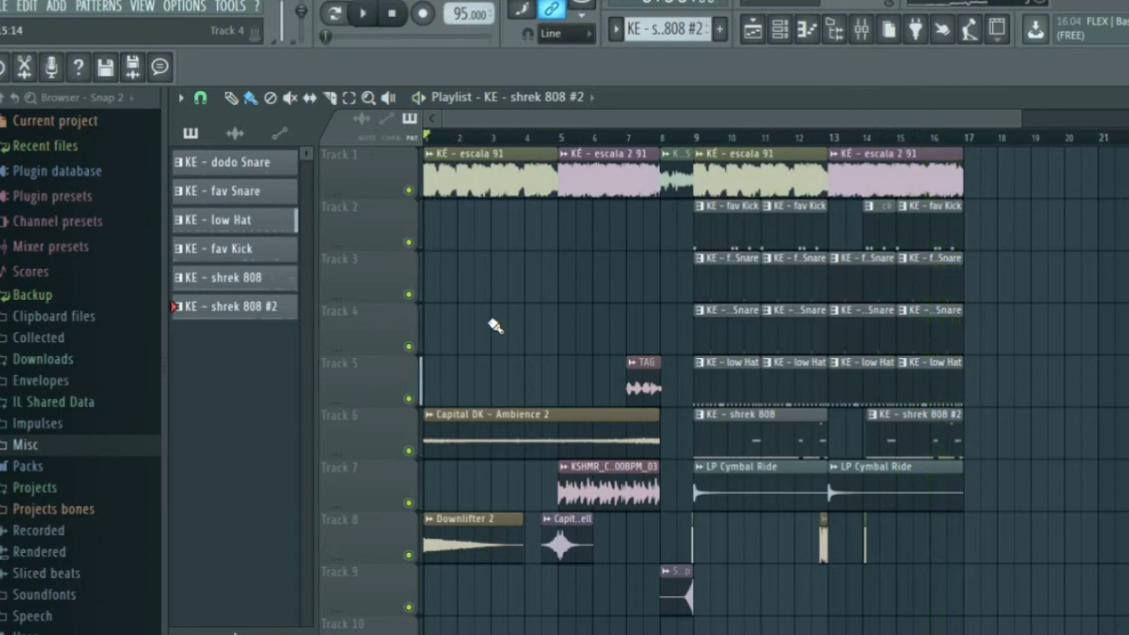